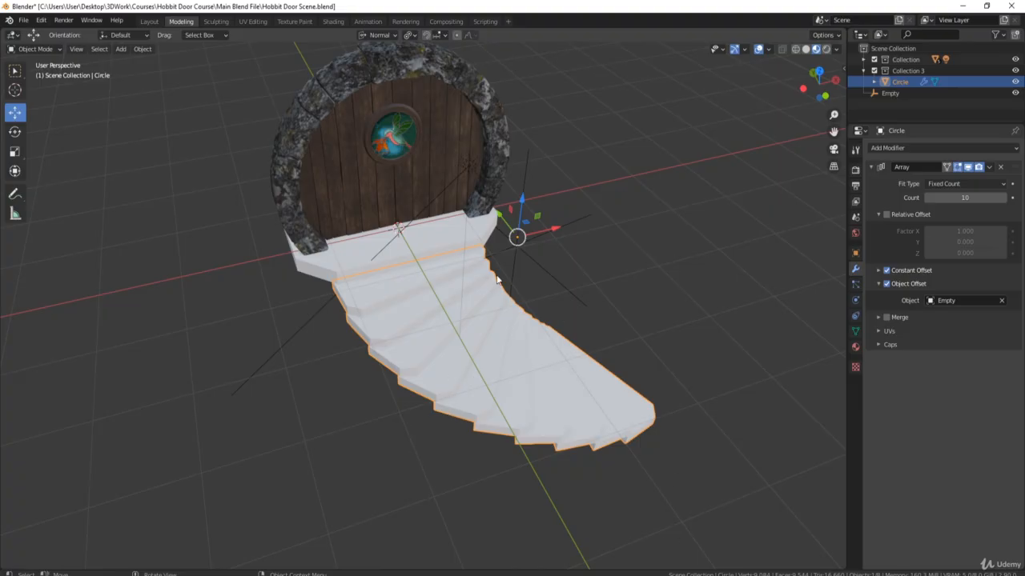
Step: Using Global transform orientation, move the back face of the landing slab about 0.5 m toward the door
{"action": "middle_click_drag", "start_coordinate": [496, 279], "coordinate": [473, 241]}
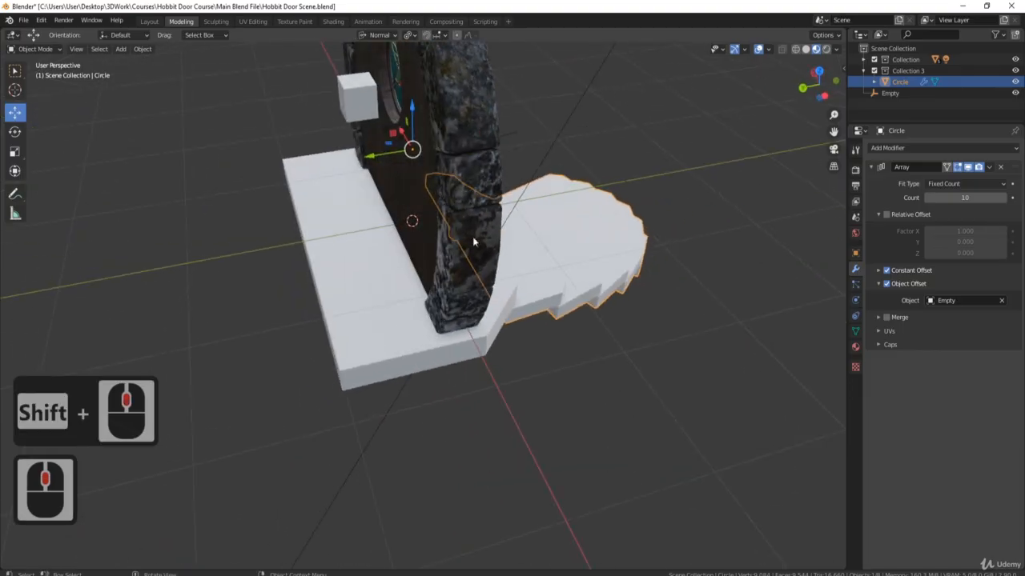
{"action": "left_click", "coordinate": [350, 293]}
{"action": "middle_click_drag", "start_coordinate": [349, 292], "coordinate": [405, 293]}
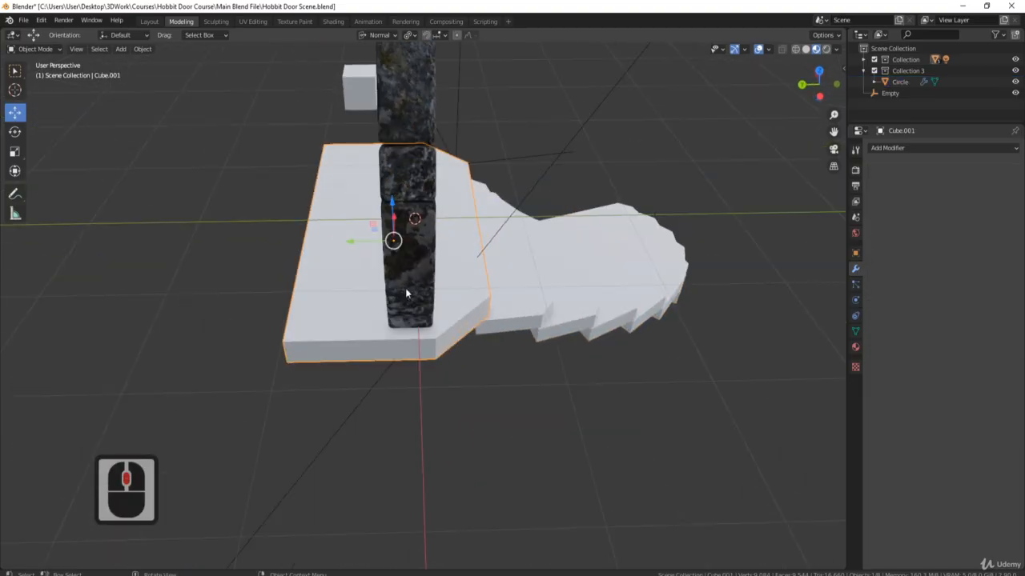
{"action": "middle_click_drag", "start_coordinate": [288, 273], "coordinate": [344, 214]}
{"action": "key", "text": "Tab"}
{"action": "left_click", "coordinate": [335, 273]}
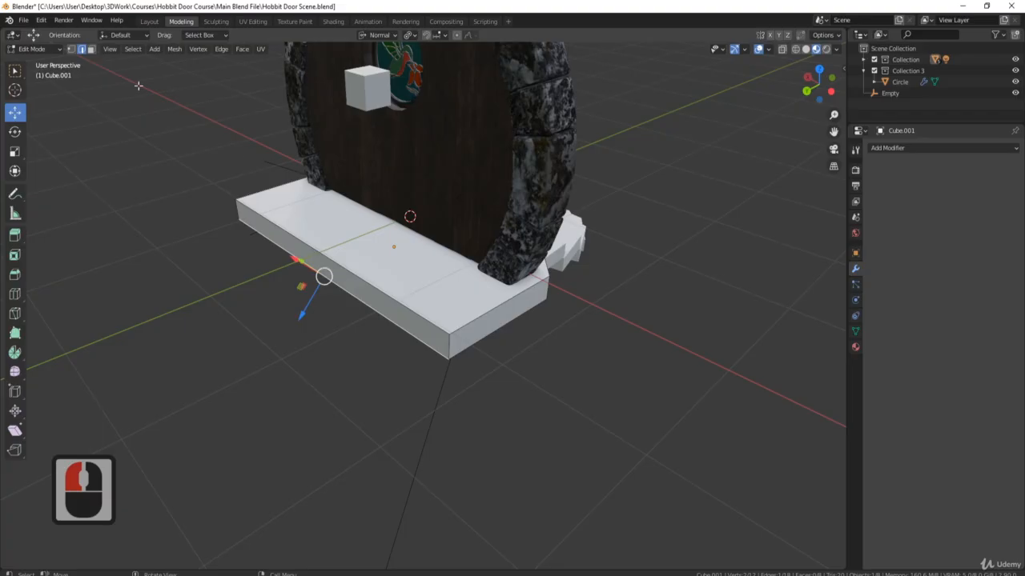
{"action": "left_click", "coordinate": [92, 49]}
{"action": "double_click", "coordinate": [372, 265]}
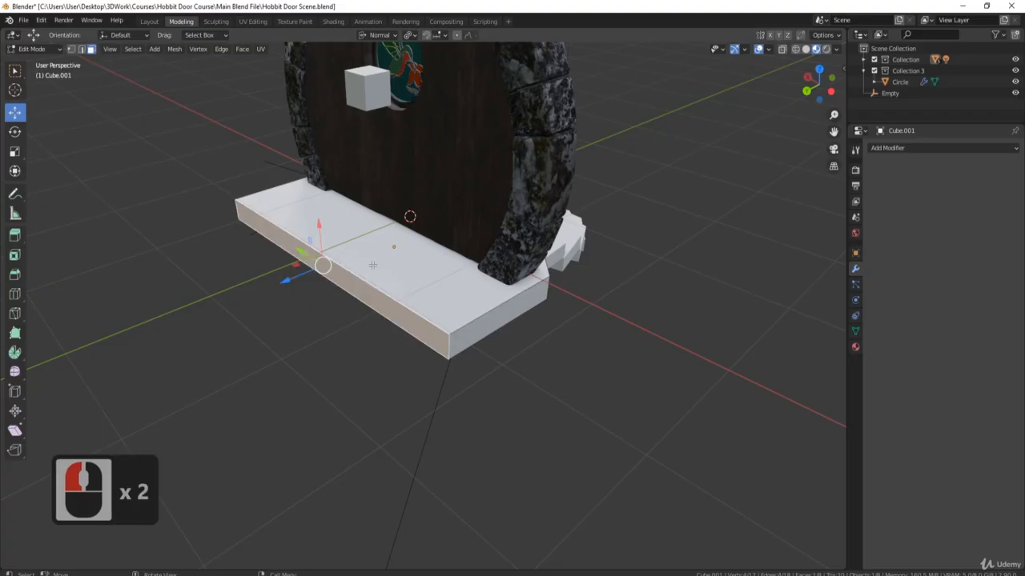
{"action": "left_click", "coordinate": [379, 35]}
{"action": "left_click", "coordinate": [368, 71]}
{"action": "left_click_drag", "start_coordinate": [294, 281], "coordinate": [338, 258]}
{"action": "right_click", "coordinate": [458, 245]}
Step: Bevel the two vertical back corner edges of the landing slab with a width of about 0.189 m
{"action": "middle_click_drag", "start_coordinate": [495, 308], "coordinate": [342, 305]}
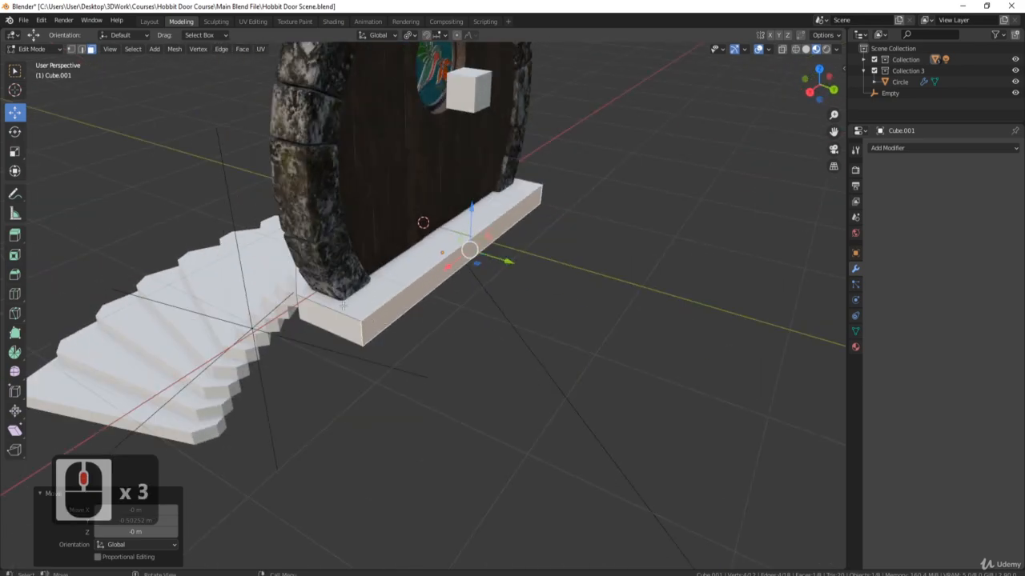
{"action": "left_click", "coordinate": [81, 49]}
{"action": "left_click", "coordinate": [364, 333]}
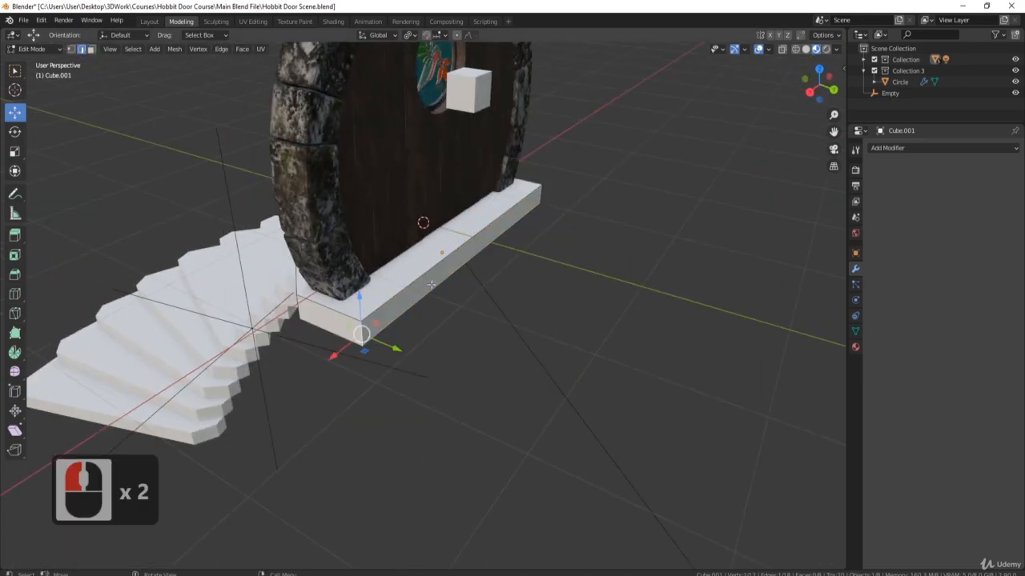
{"action": "left_click", "coordinate": [542, 193], "text": "shift"}
{"action": "key", "text": "ctrl+b"}
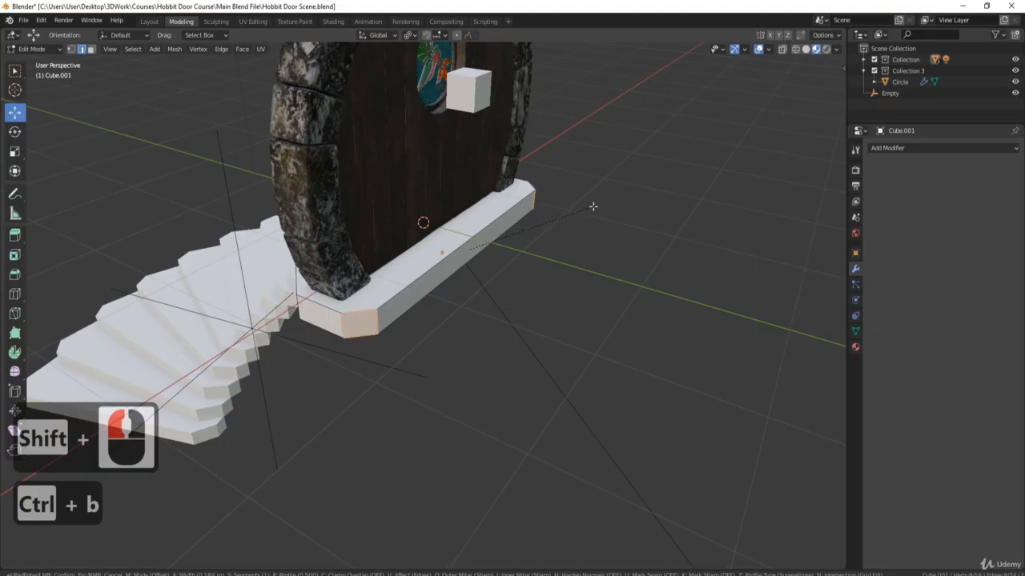
{"action": "left_click", "coordinate": [592, 207]}
Step: Mark all the vertical corner edges around the landing slab as UV seams
{"action": "middle_click_drag", "start_coordinate": [592, 208], "coordinate": [540, 329]}
{"action": "scroll", "coordinate": [433, 337], "scroll_direction": "up", "scroll_amount": 2}
{"action": "middle_click_drag", "start_coordinate": [403, 354], "coordinate": [377, 333]}
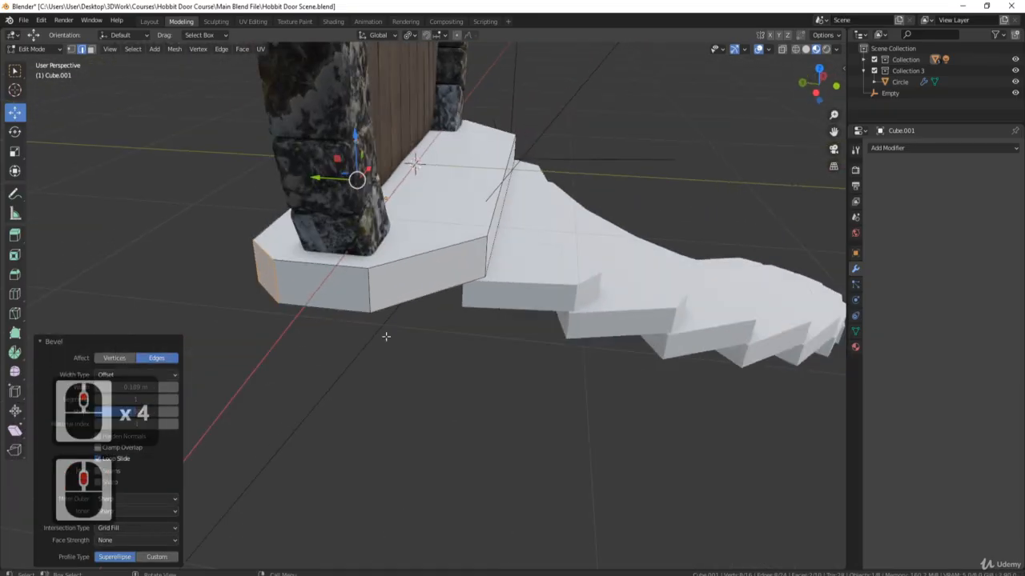
{"action": "scroll", "coordinate": [521, 152], "scroll_direction": "up", "scroll_amount": 3}
{"action": "scroll", "coordinate": [521, 152], "scroll_direction": "down", "scroll_amount": 3}
{"action": "middle_click_drag", "start_coordinate": [521, 153], "coordinate": [424, 254]}
{"action": "scroll", "coordinate": [424, 253], "scroll_direction": "down", "scroll_amount": 1}
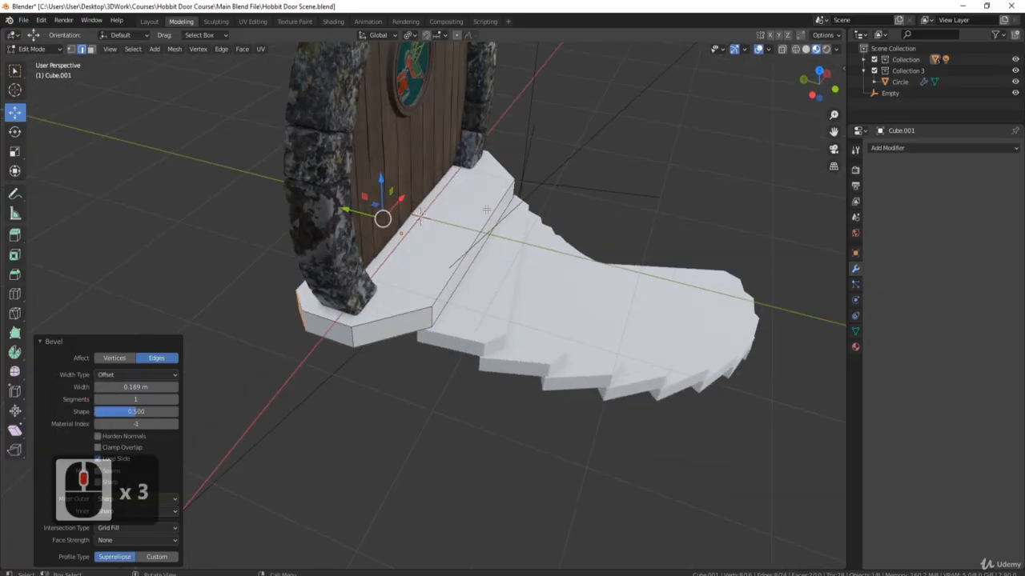
{"action": "middle_click_drag", "start_coordinate": [370, 331], "coordinate": [334, 333]}
{"action": "left_click", "coordinate": [341, 307]}
{"action": "left_click", "coordinate": [360, 328], "text": "shift"}
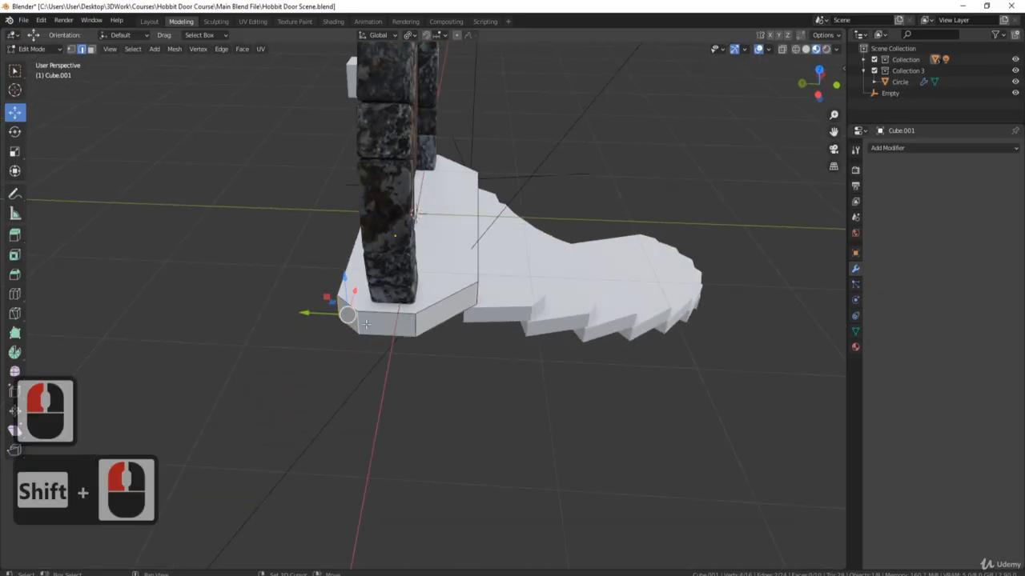
{"action": "left_click", "coordinate": [478, 295], "text": "shift"}
{"action": "middle_click_drag", "start_coordinate": [575, 234], "coordinate": [404, 237]}
{"action": "left_click", "coordinate": [483, 333], "text": "shift"}
{"action": "left_click", "coordinate": [599, 306], "text": "shift"}
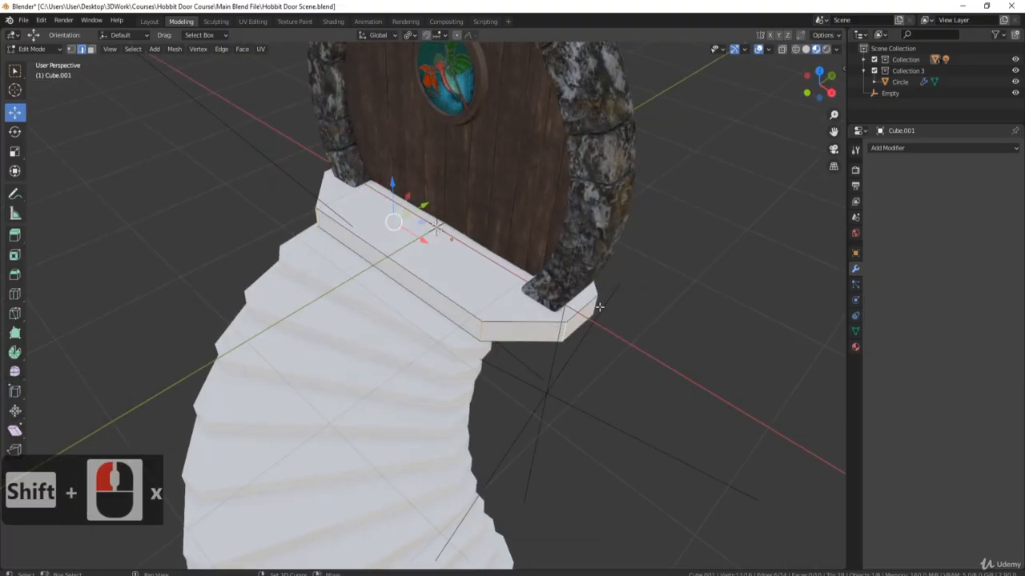
{"action": "middle_click_drag", "start_coordinate": [598, 305], "coordinate": [480, 320]}
{"action": "left_click", "coordinate": [294, 306], "text": "shift"}
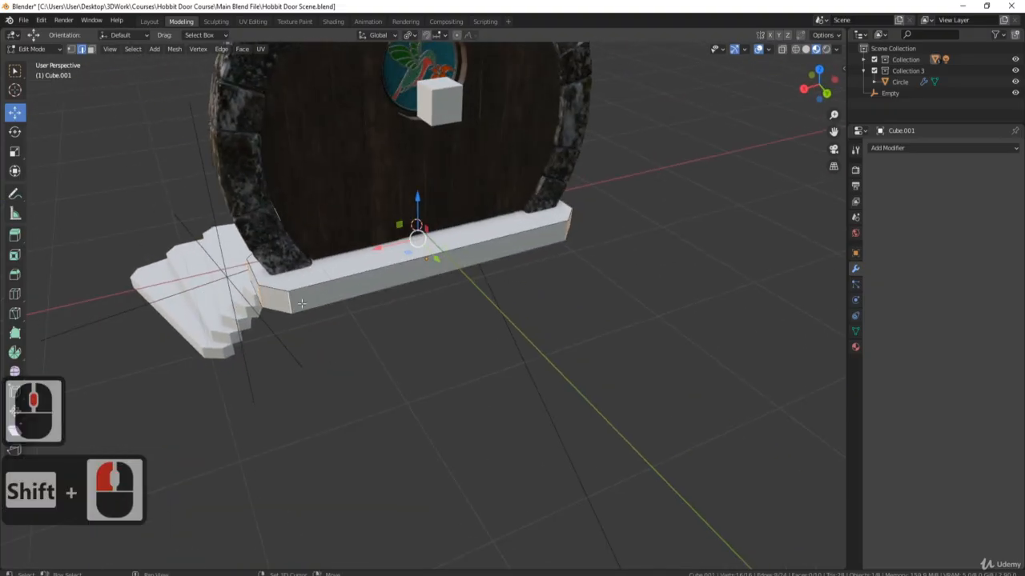
{"action": "right_click", "coordinate": [485, 352]}
{"action": "left_click", "coordinate": [486, 351]}
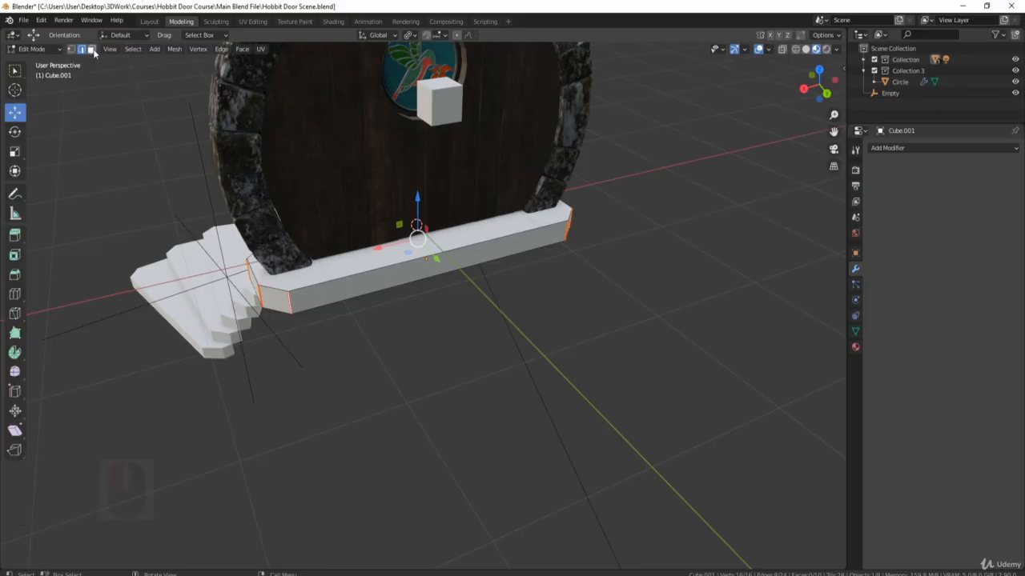
Step: Mark a seam around the landing slab's bottom face and leave Edit Mode
{"action": "middle_click_drag", "start_coordinate": [415, 369], "coordinate": [377, 222]}
{"action": "left_click", "coordinate": [418, 232]}
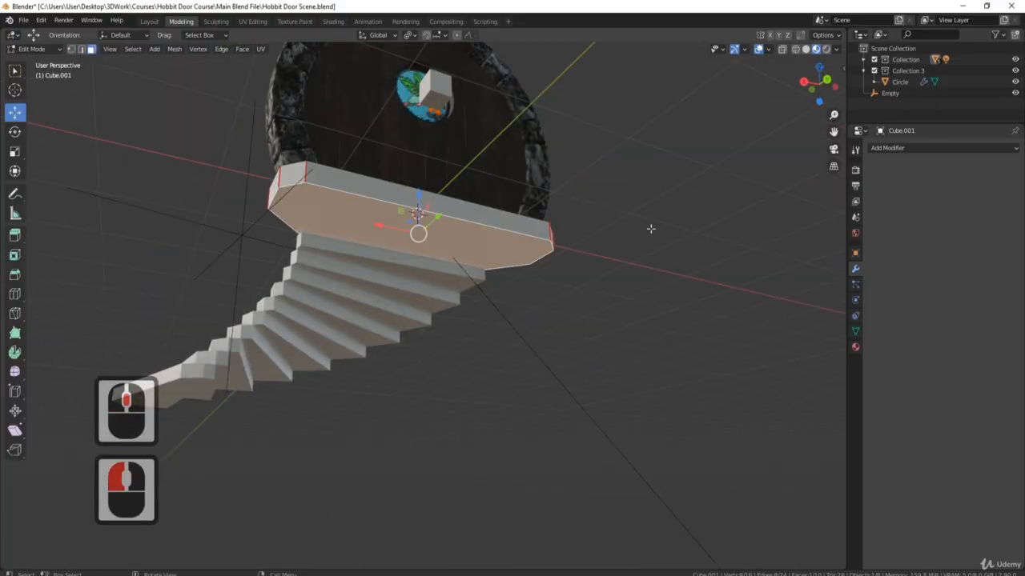
{"action": "key", "text": "ctrl+e"}
{"action": "left_click", "coordinate": [426, 232]}
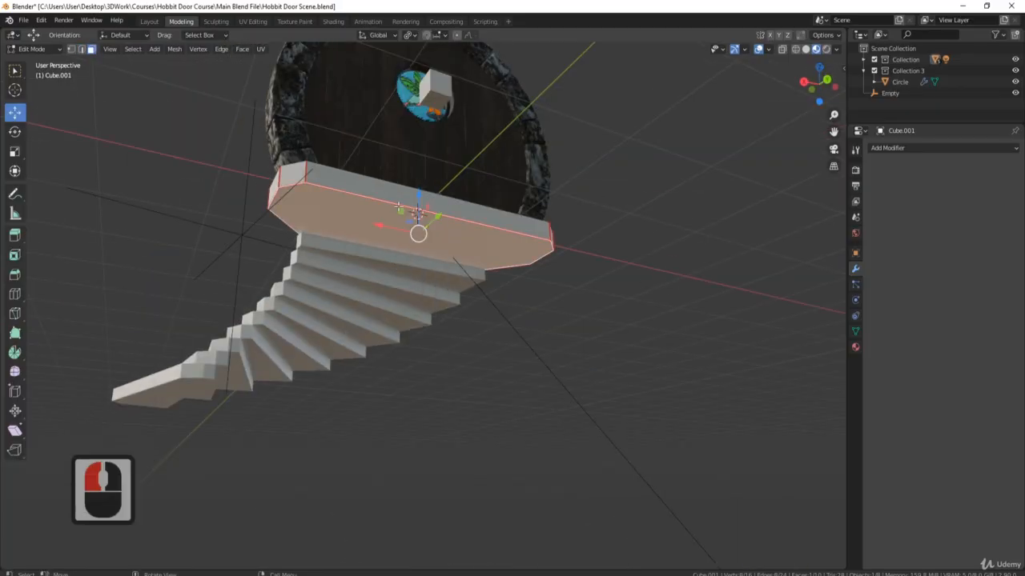
{"action": "middle_click_drag", "start_coordinate": [419, 232], "coordinate": [342, 252]}
{"action": "middle_click_drag", "start_coordinate": [352, 198], "coordinate": [369, 286]}
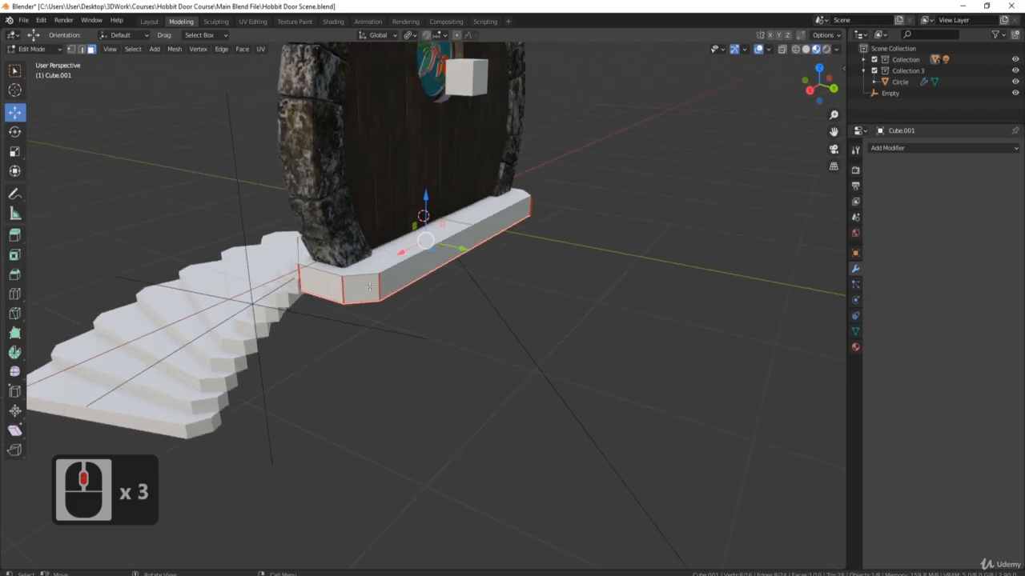
{"action": "middle_click_drag", "start_coordinate": [303, 266], "coordinate": [404, 216]}
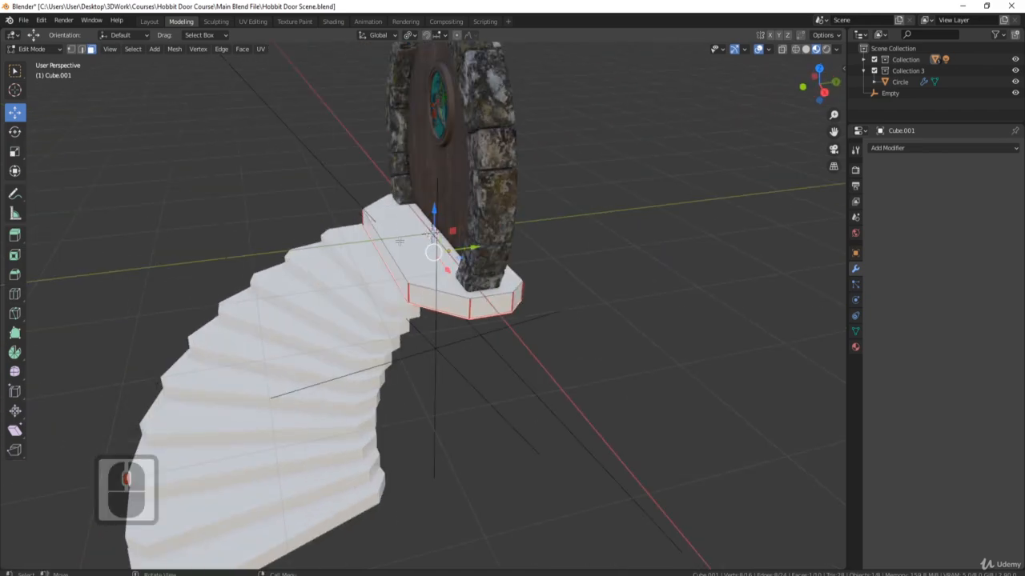
{"action": "middle_click_drag", "start_coordinate": [381, 318], "coordinate": [405, 238]}
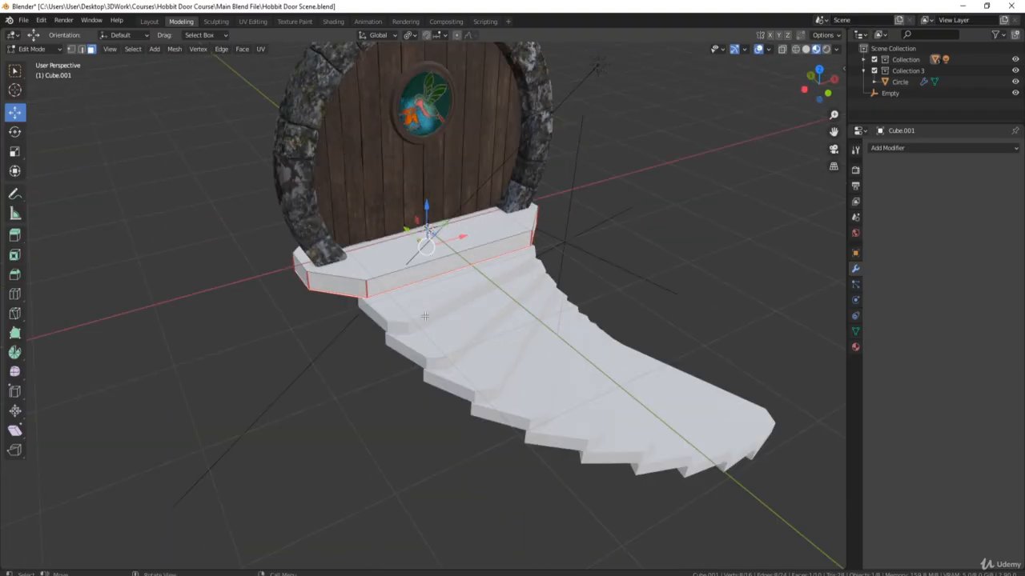
{"action": "key", "text": "Tab"}
Step: Edit the arrayed staircase mesh and mark the vertical corner edges of its original top step as seams
{"action": "left_click", "coordinate": [491, 308]}
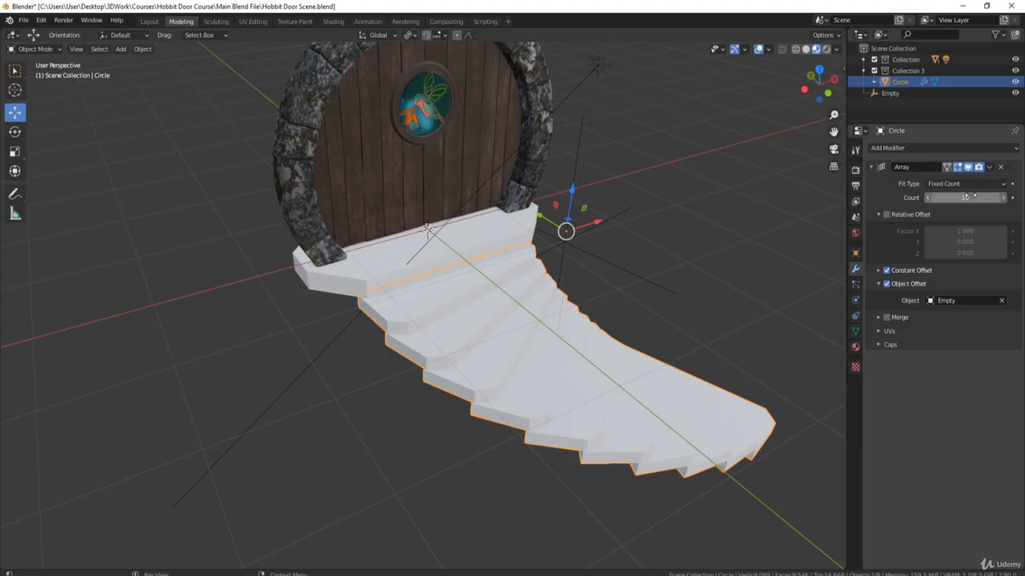
{"action": "middle_click_drag", "start_coordinate": [658, 295], "coordinate": [561, 337], "text": "shift"}
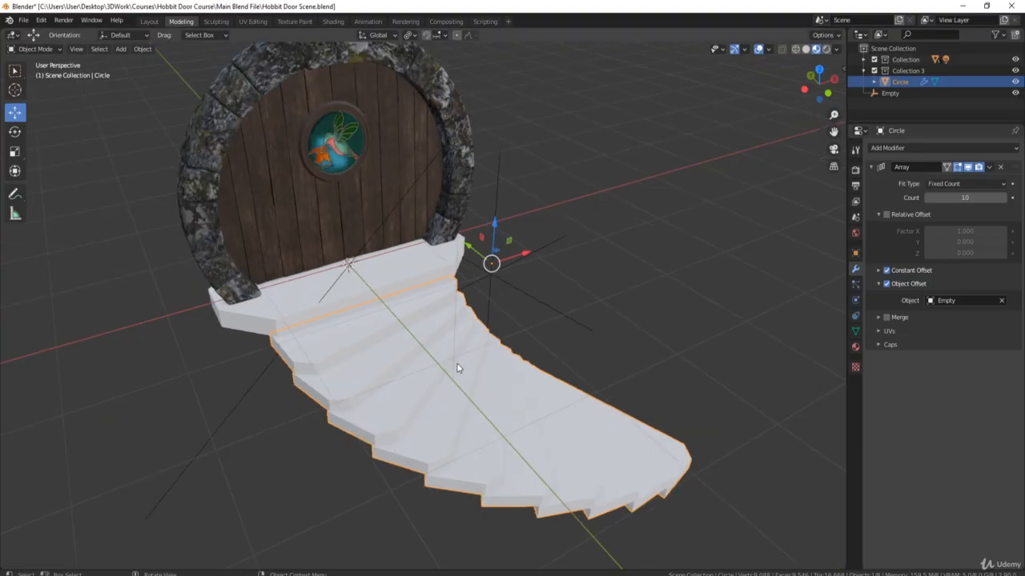
{"action": "middle_click_drag", "start_coordinate": [458, 366], "coordinate": [336, 264]}
{"action": "middle_click_drag", "start_coordinate": [400, 373], "coordinate": [387, 323], "text": "shift"}
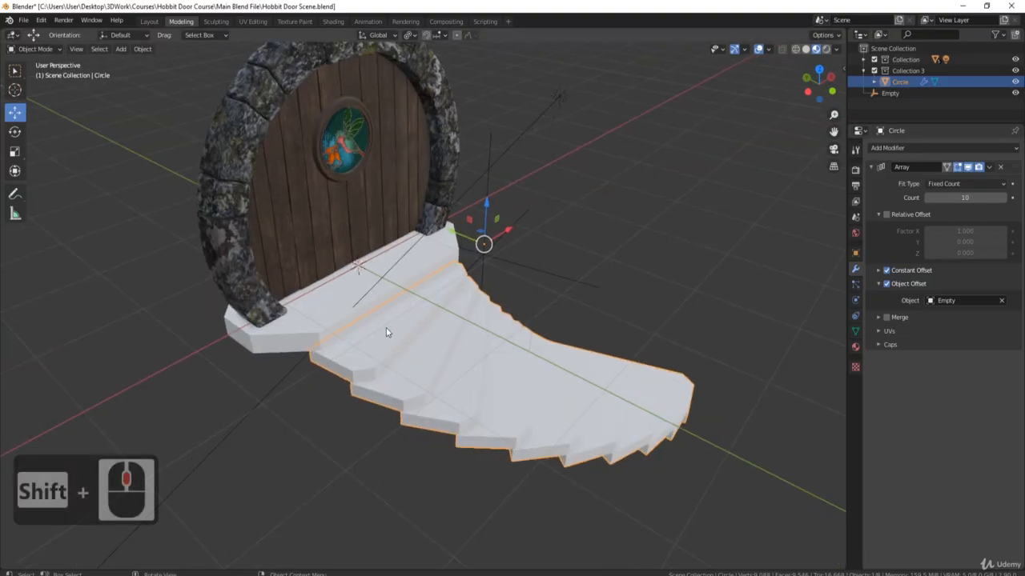
{"action": "key", "text": "Tab"}
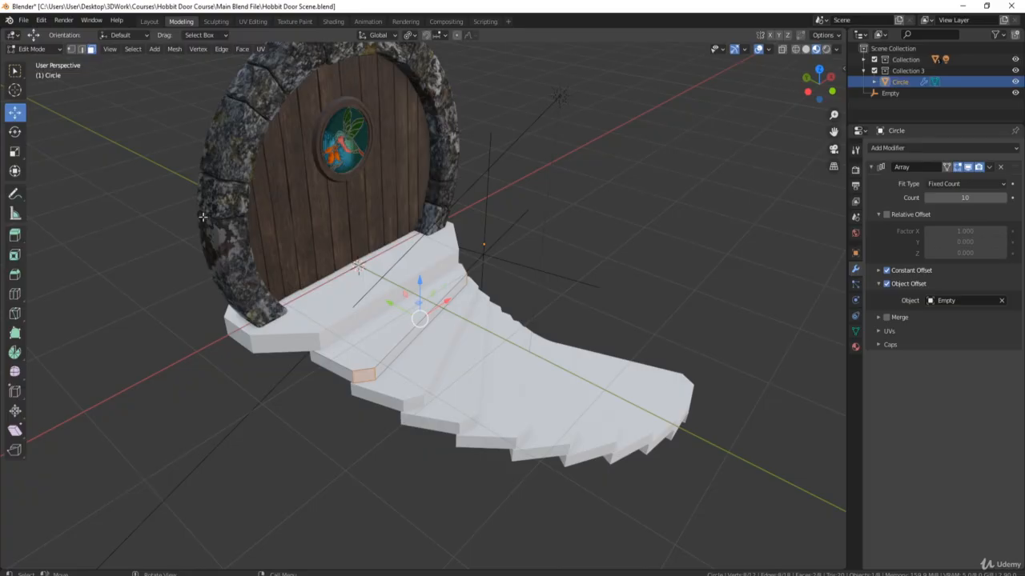
{"action": "left_click", "coordinate": [81, 48]}
{"action": "scroll", "coordinate": [336, 344], "scroll_direction": "up", "scroll_amount": 3}
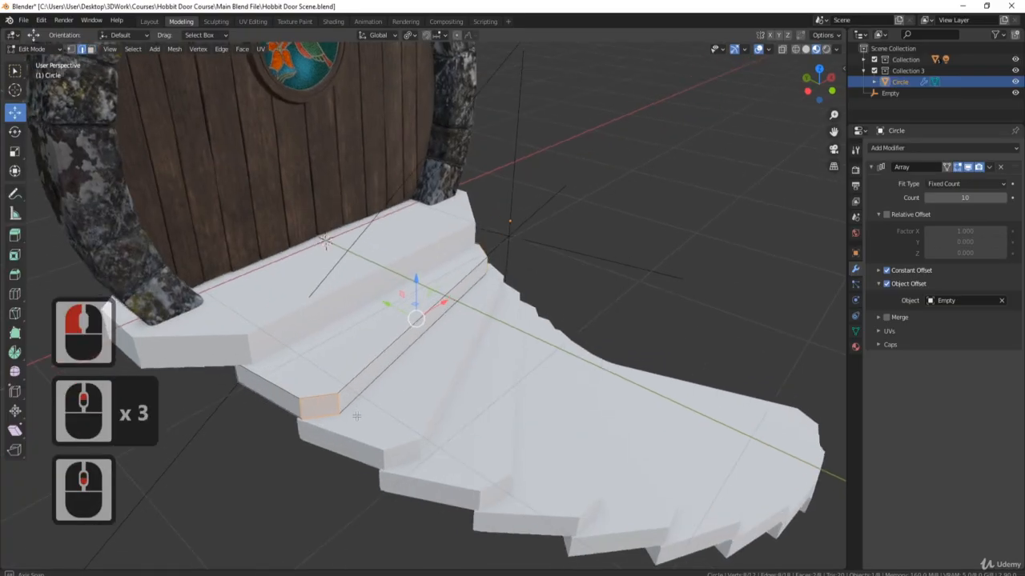
{"action": "middle_click_drag", "start_coordinate": [336, 344], "coordinate": [320, 351]}
{"action": "left_click", "coordinate": [320, 350]}
{"action": "left_click", "coordinate": [323, 354], "text": "shift"}
{"action": "middle_click_drag", "start_coordinate": [215, 381], "coordinate": [296, 325]}
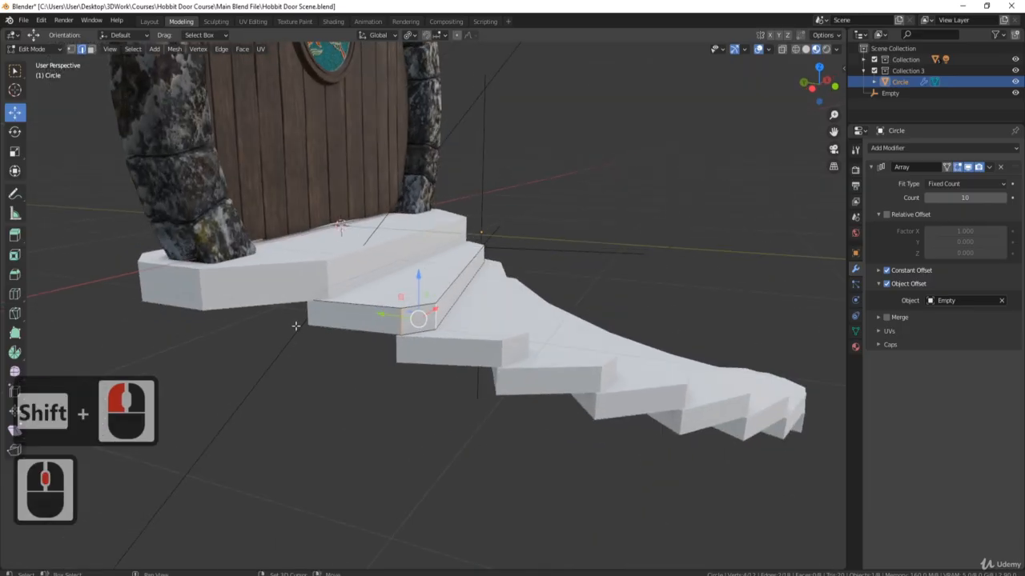
{"action": "left_click", "coordinate": [309, 318], "text": "shift"}
{"action": "middle_click_drag", "start_coordinate": [537, 257], "coordinate": [384, 251]}
{"action": "left_click", "coordinate": [450, 290], "text": "shift"}
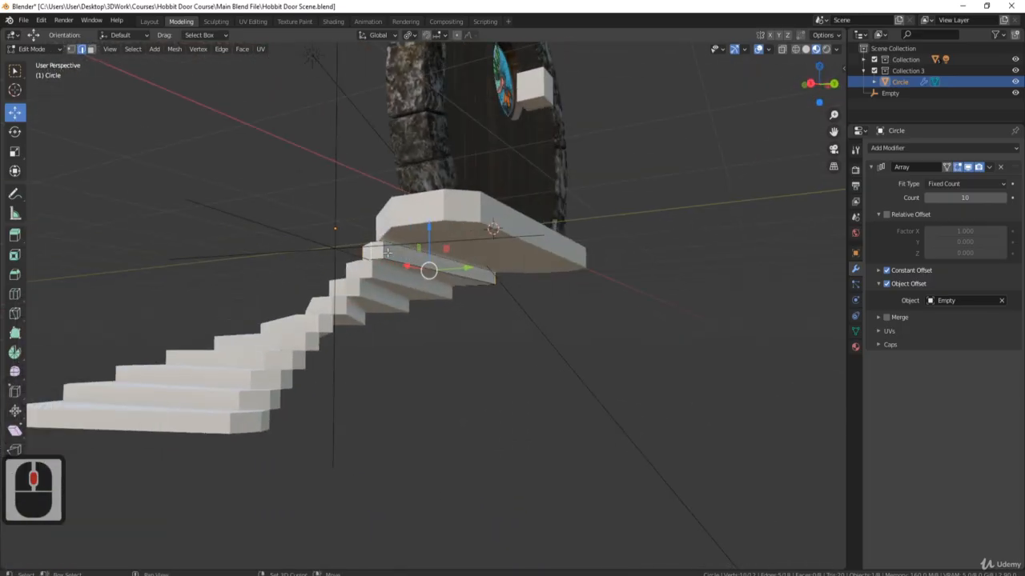
{"action": "left_click", "coordinate": [385, 252], "text": "shift"}
{"action": "right_click", "coordinate": [497, 389]}
{"action": "left_click", "coordinate": [522, 362]}
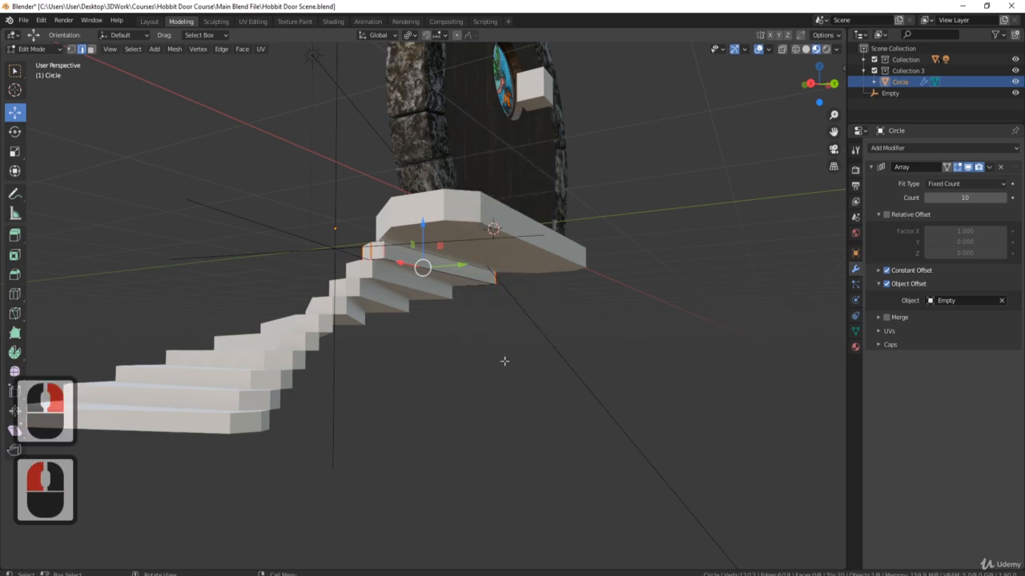
Step: Mark a seam around the bottom face of the staircase's top step
{"action": "left_click", "coordinate": [91, 49]}
{"action": "middle_click_drag", "start_coordinate": [320, 271], "coordinate": [438, 296]}
{"action": "left_click", "coordinate": [438, 296]}
{"action": "key", "text": "ctrl+e"}
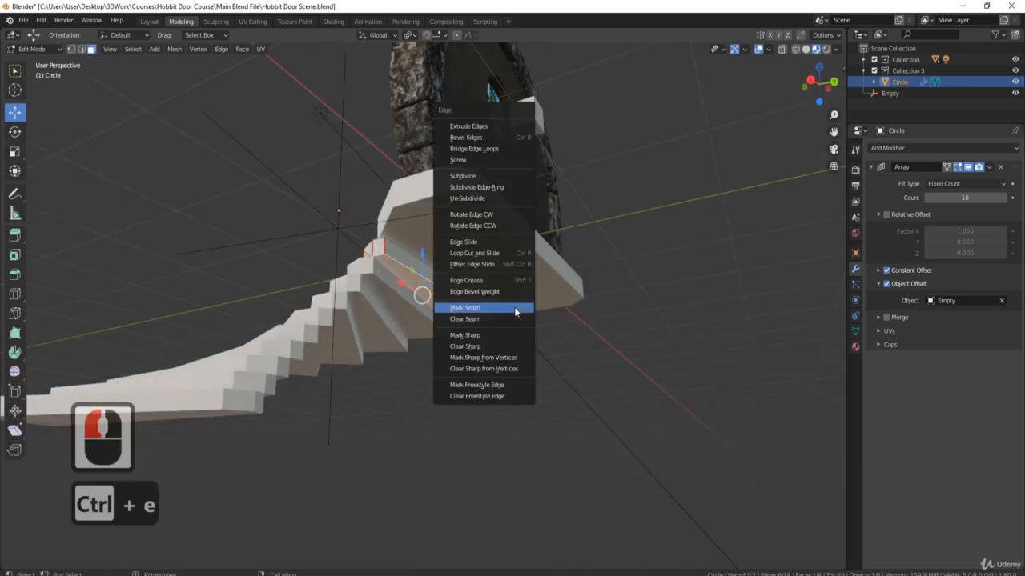
{"action": "left_click", "coordinate": [512, 306]}
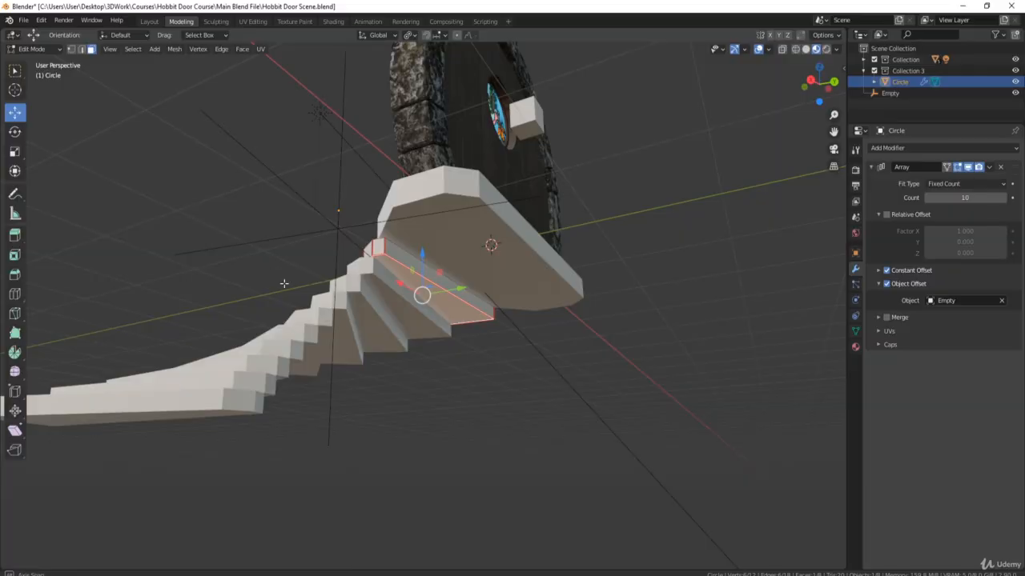
Step: Select the whole top step mesh and unwrap it in the UV Editing workspace
{"action": "middle_click_drag", "start_coordinate": [284, 283], "coordinate": [217, 377]}
{"action": "middle_click_drag", "start_coordinate": [218, 320], "coordinate": [351, 246]}
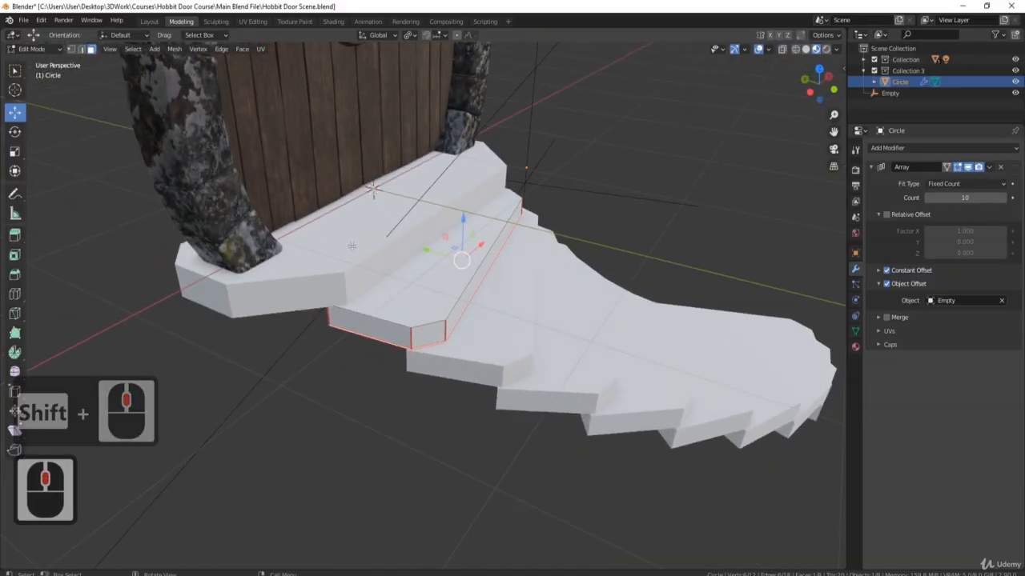
{"action": "scroll", "coordinate": [352, 246], "scroll_direction": "down", "scroll_amount": 3}
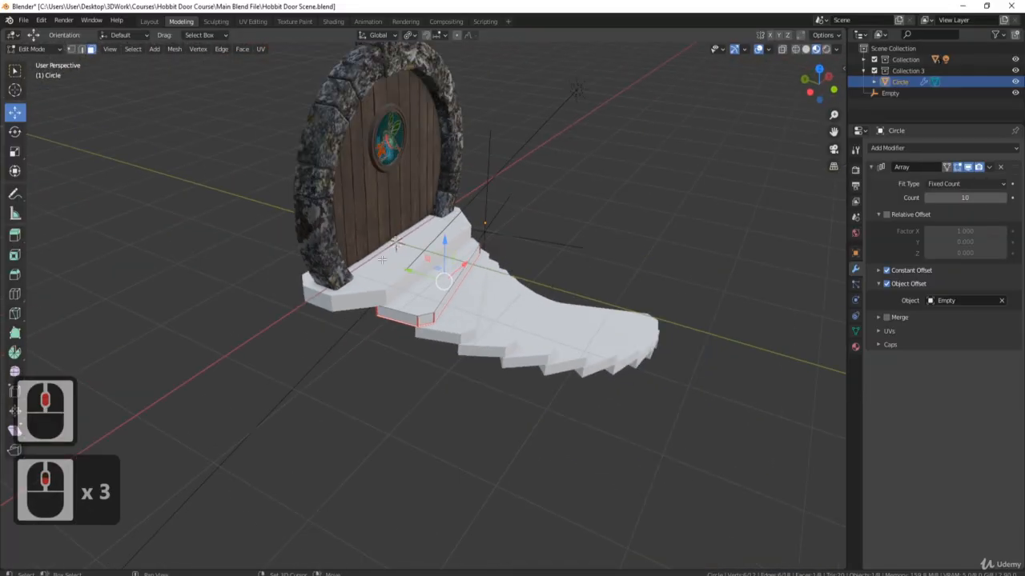
{"action": "left_click", "coordinate": [82, 50]}
{"action": "left_click", "coordinate": [436, 311]}
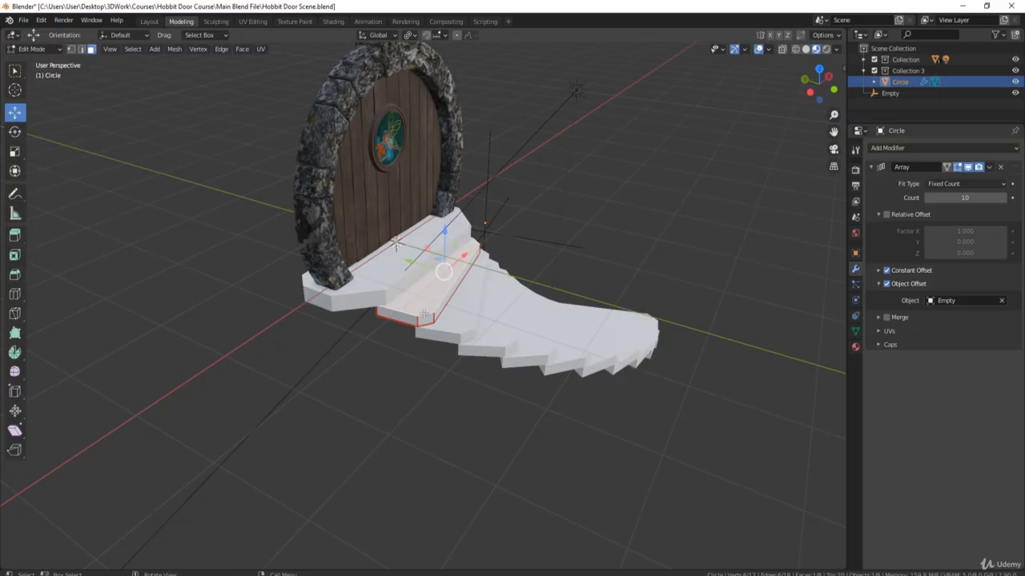
{"action": "double_click", "coordinate": [463, 289]}
{"action": "left_click", "coordinate": [252, 21]}
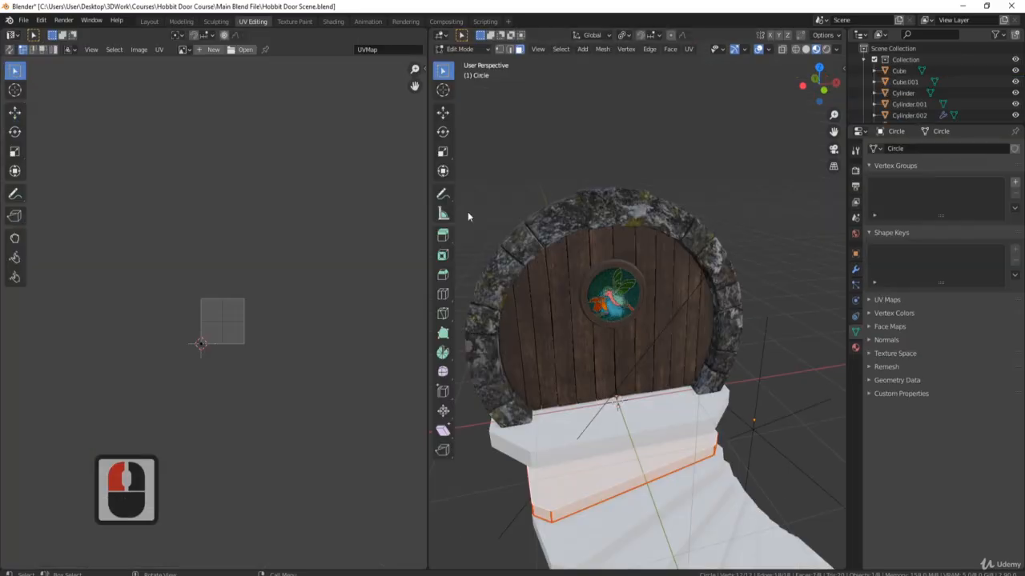
{"action": "key", "text": "u"}
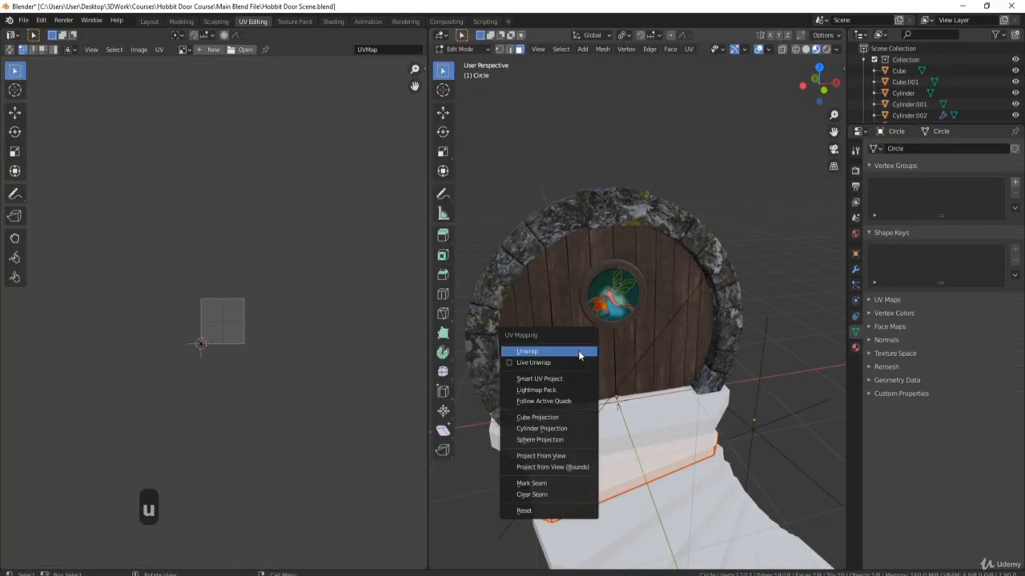
{"action": "left_click", "coordinate": [578, 350]}
{"action": "scroll", "coordinate": [272, 360], "scroll_direction": "up", "scroll_amount": 8}
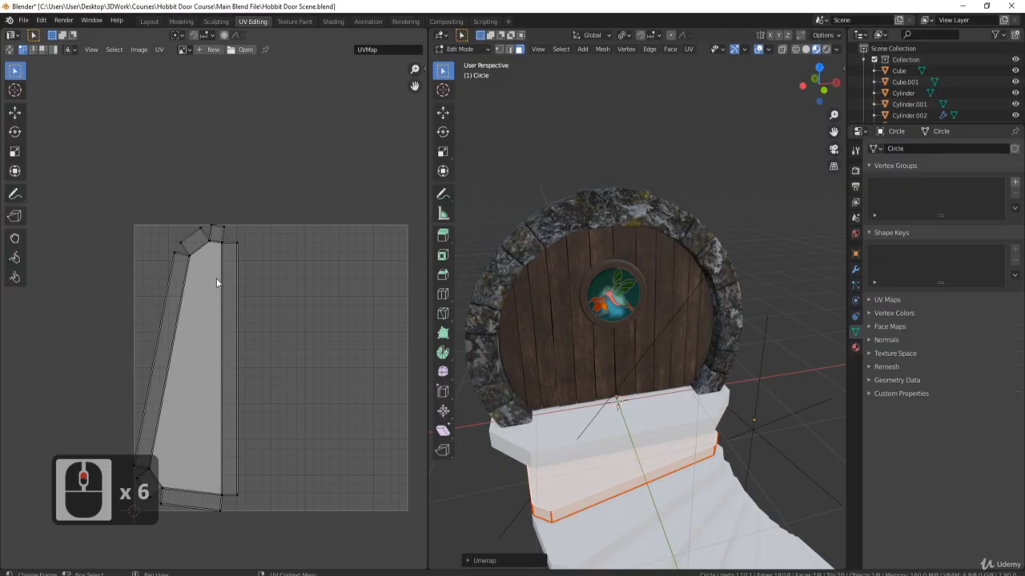
Step: Add a material slot to the staircase, give it the existing Rock & Moss material, and leave Edit Mode
{"action": "left_click", "coordinate": [854, 347]}
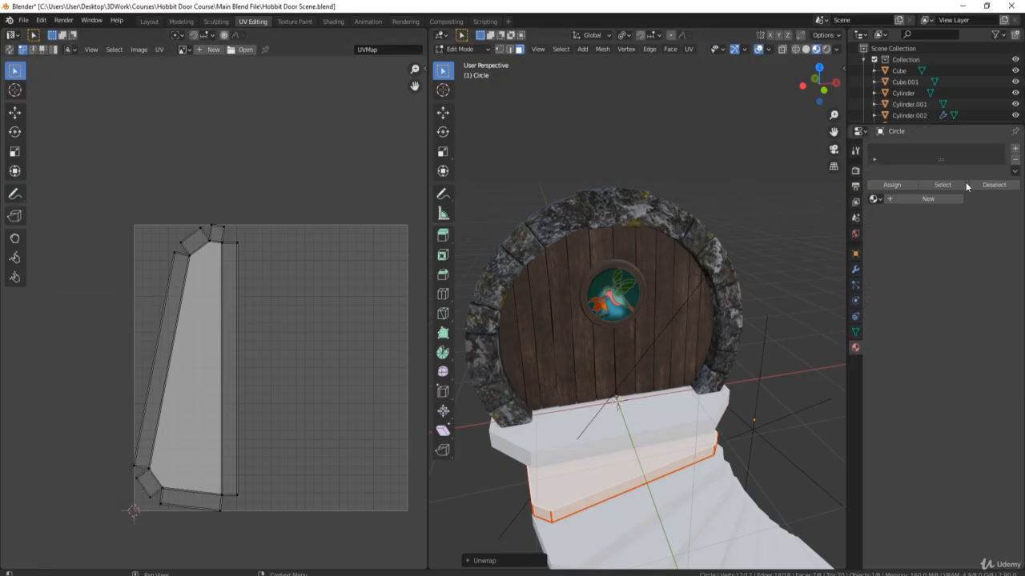
{"action": "left_click", "coordinate": [1014, 149]}
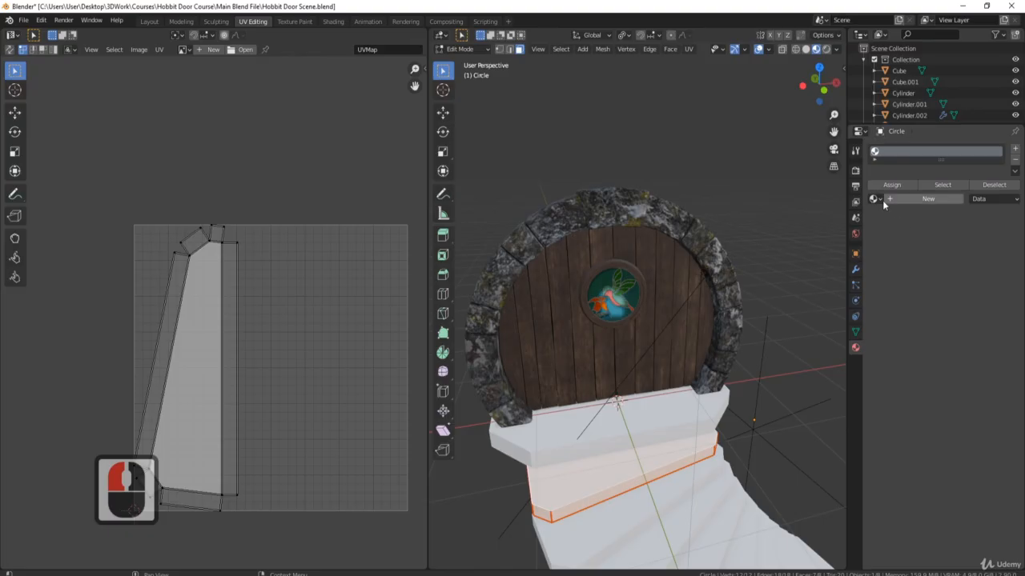
{"action": "left_click", "coordinate": [875, 199]}
{"action": "left_click", "coordinate": [900, 215]}
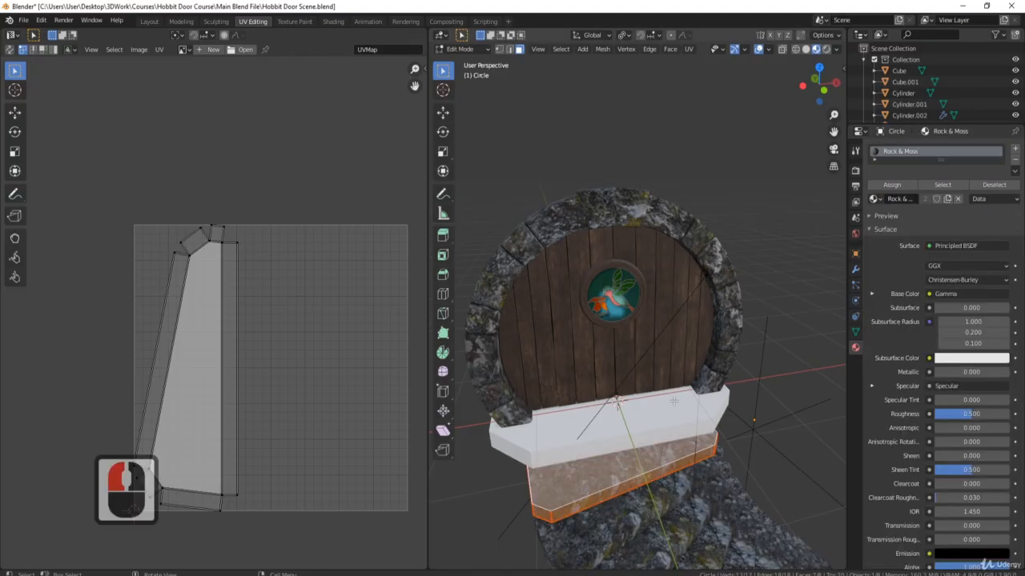
{"action": "middle_click_drag", "start_coordinate": [752, 417], "coordinate": [611, 312], "text": "shift"}
{"action": "key", "text": "Tab"}
{"action": "scroll", "coordinate": [567, 336], "scroll_direction": "down", "scroll_amount": 2}
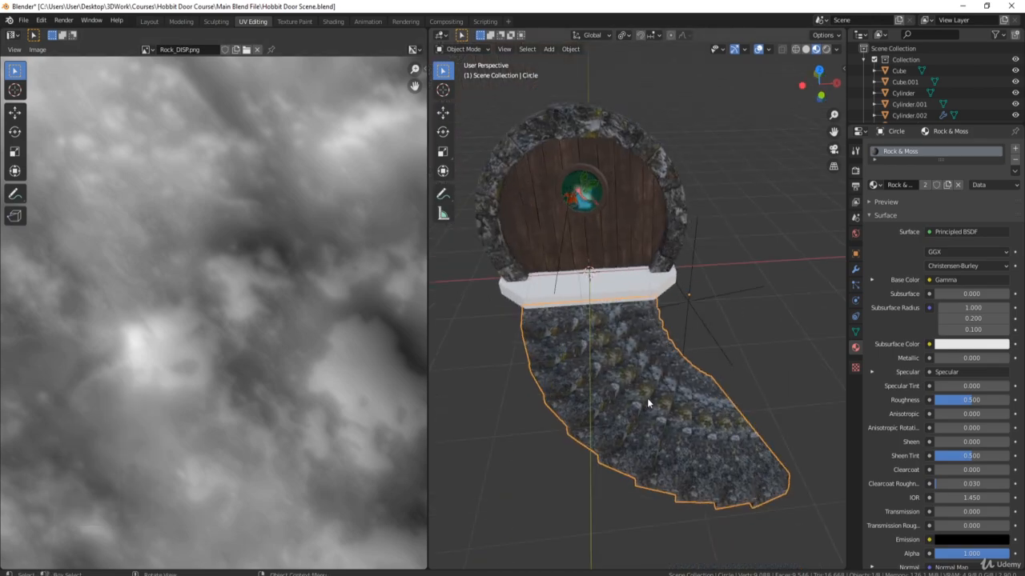
{"action": "scroll", "coordinate": [653, 398], "scroll_direction": "up", "scroll_amount": 3}
{"action": "scroll", "coordinate": [676, 396], "scroll_direction": "down", "scroll_amount": 2}
{"action": "middle_click_drag", "start_coordinate": [667, 399], "coordinate": [658, 359]}
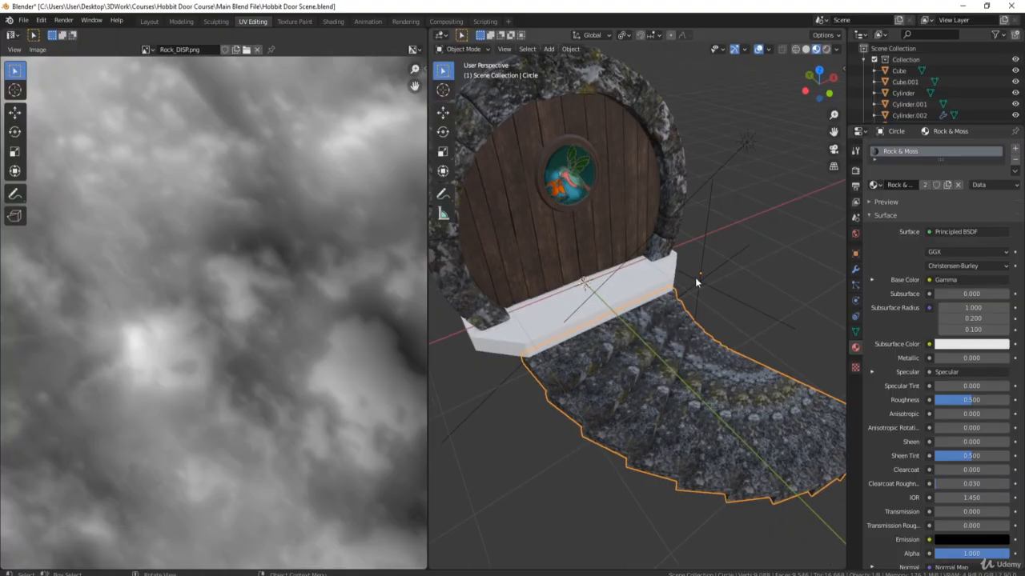
Step: Apply the staircase's Array modifier so all the steps become real geometry
{"action": "left_click", "coordinate": [854, 270]}
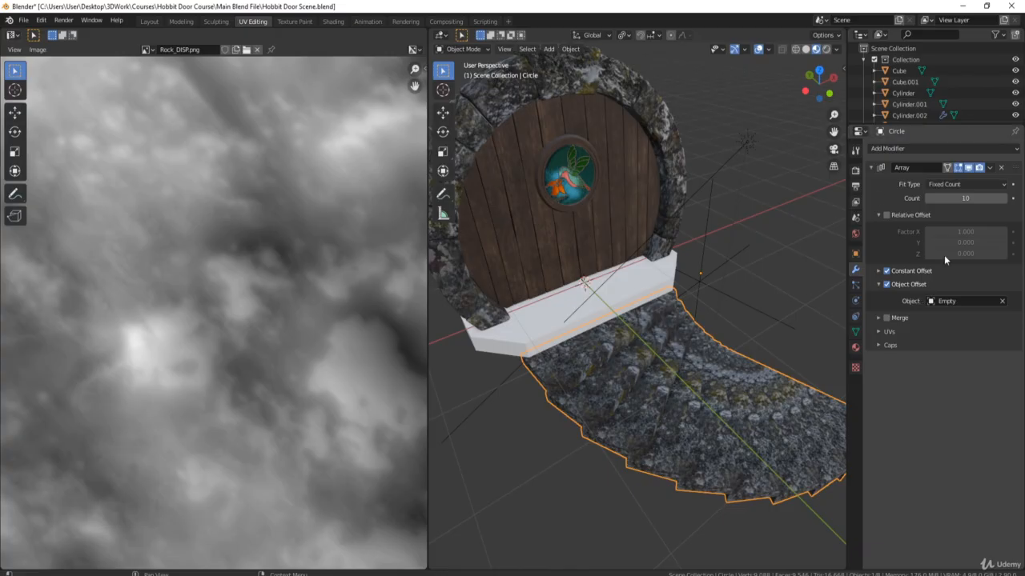
{"action": "left_click", "coordinate": [965, 231]}
{"action": "key", "text": "ctrl+a"}
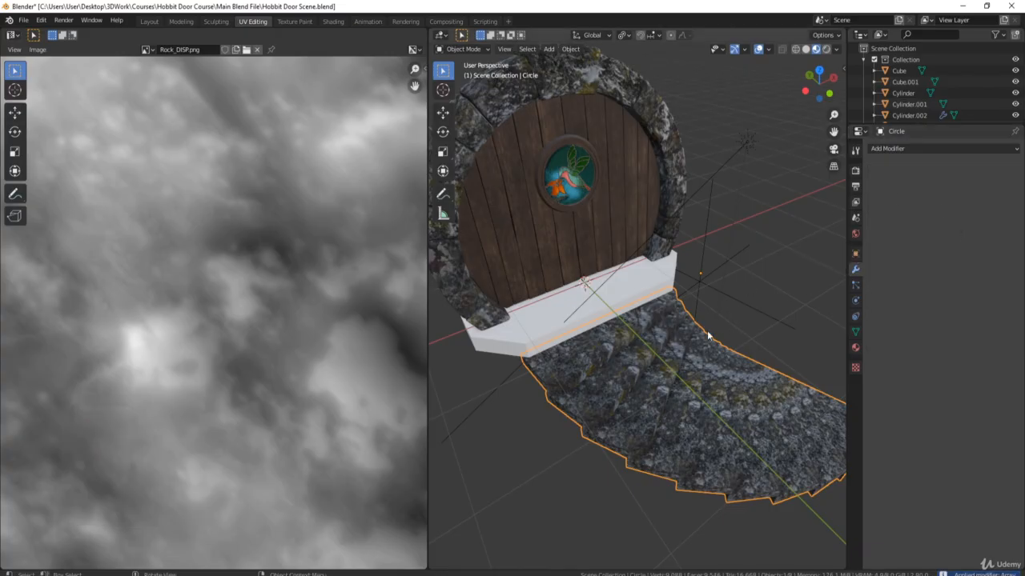
Step: Select all the overlapping UV islands of the stairs, pack them across the texture, and return to Object Mode
{"action": "key", "text": "Tab"}
{"action": "scroll", "coordinate": [299, 347], "scroll_direction": "down", "scroll_amount": 13}
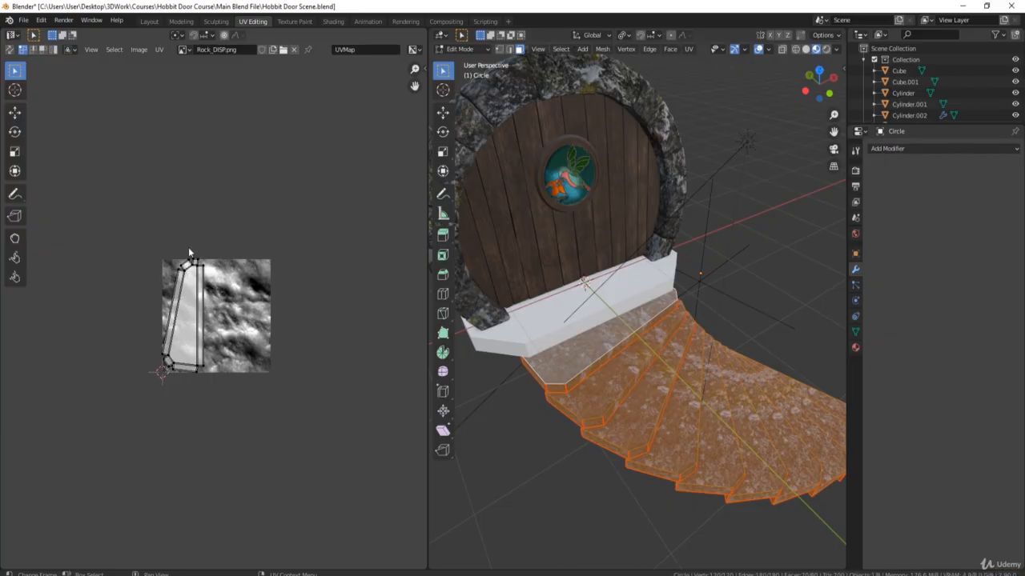
{"action": "key", "text": "a"}
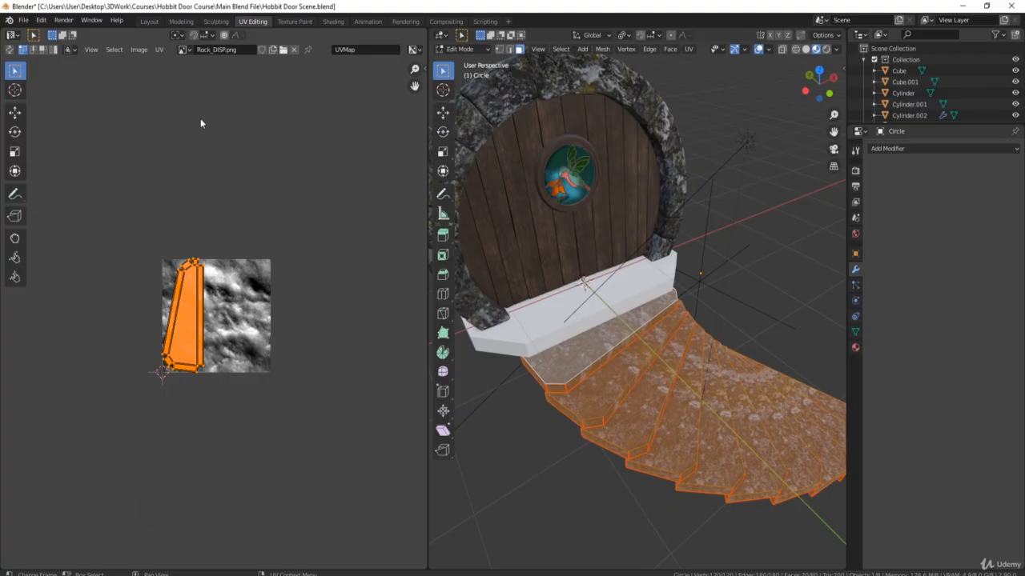
{"action": "left_click", "coordinate": [158, 50]}
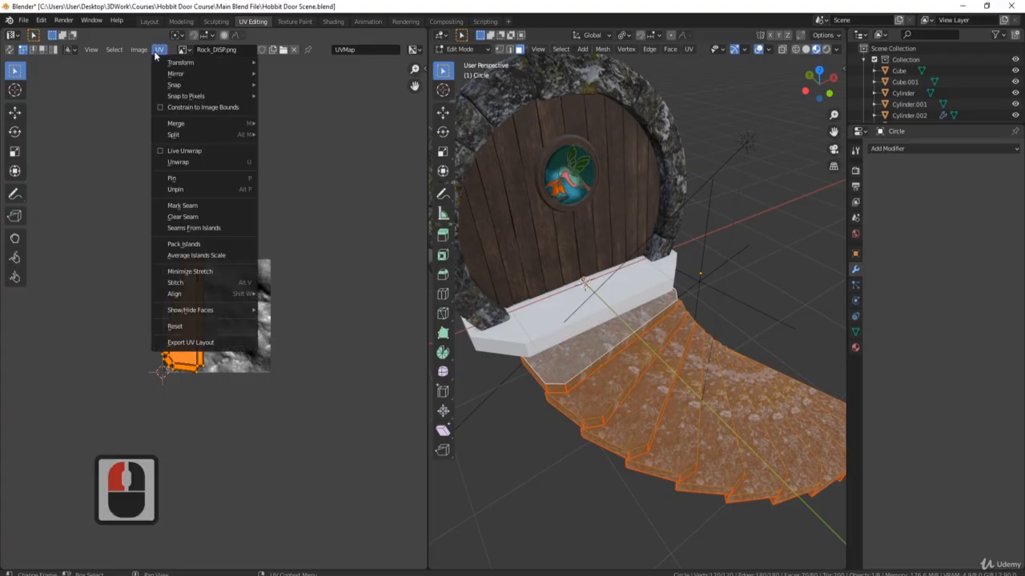
{"action": "left_click", "coordinate": [183, 244]}
{"action": "key", "text": "Tab"}
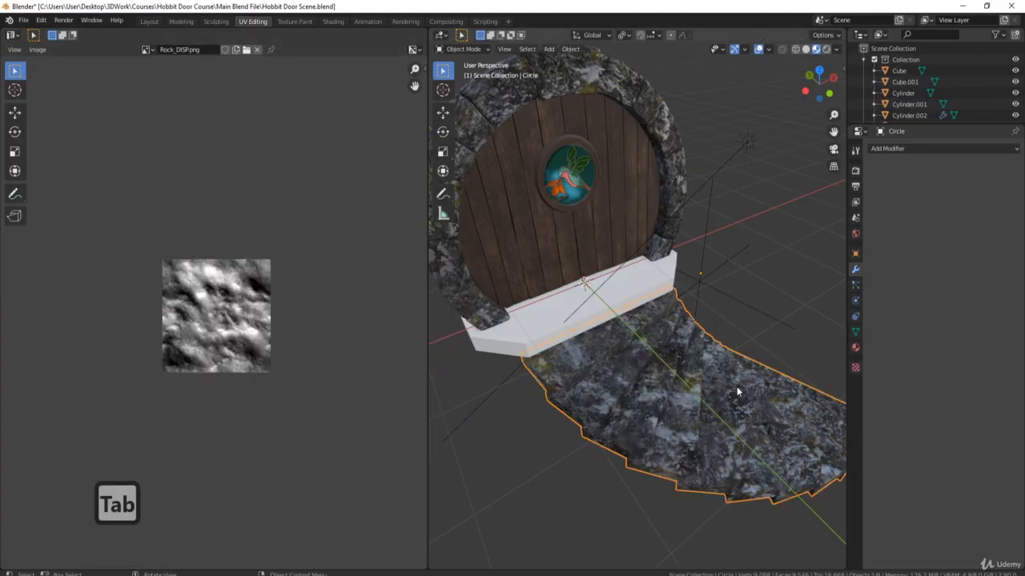
Step: Examine the rock texture on the stairs from several angles and compare it with the stone door frame
{"action": "middle_click_drag", "start_coordinate": [737, 387], "coordinate": [595, 308]}
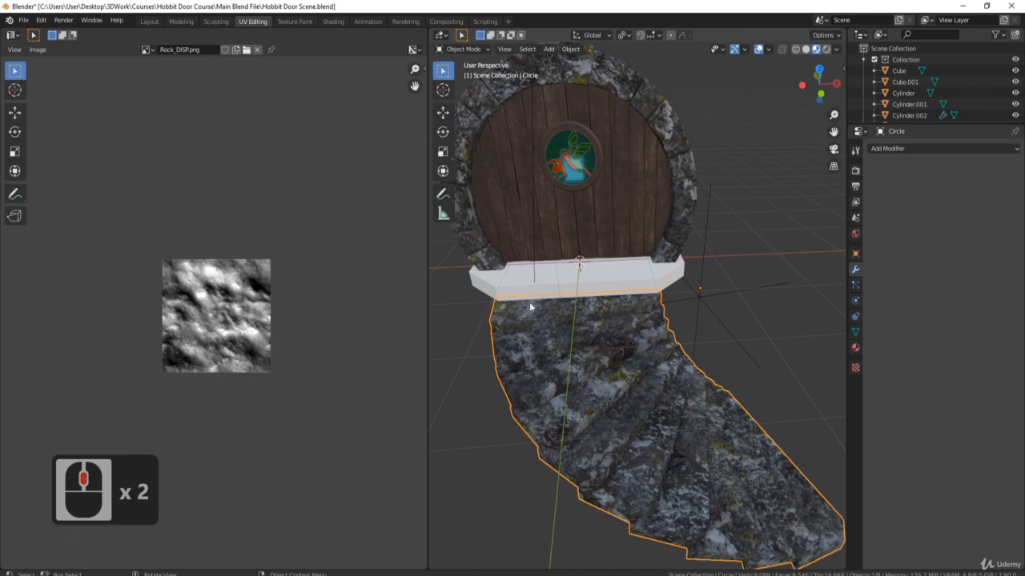
{"action": "middle_click", "coordinate": [716, 300]}
{"action": "middle_click", "coordinate": [713, 318]}
{"action": "middle_click_drag", "start_coordinate": [666, 256], "coordinate": [686, 299], "text": "shift"}
{"action": "middle_click_drag", "start_coordinate": [678, 294], "coordinate": [686, 301]}
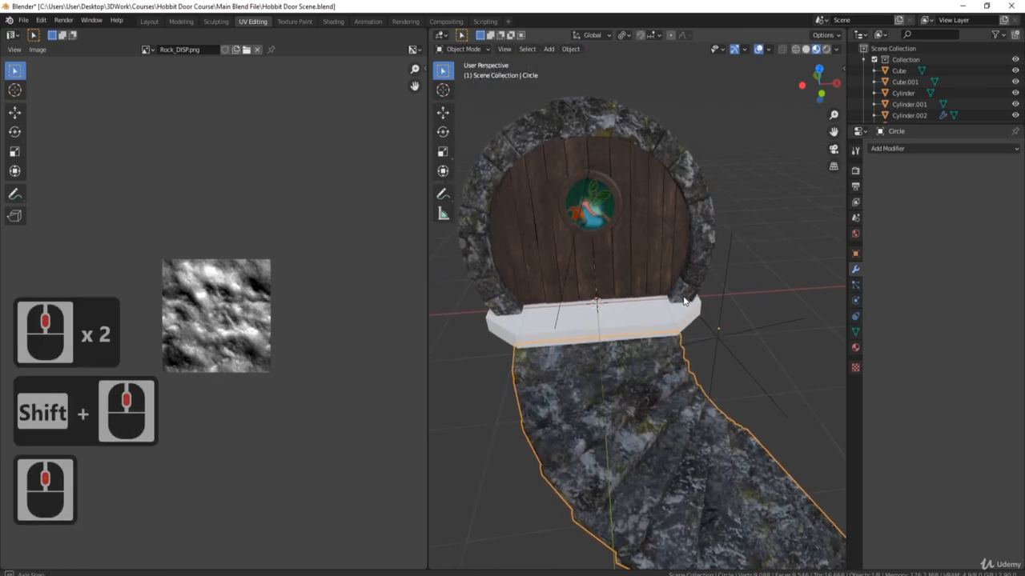
{"action": "scroll", "coordinate": [607, 136], "scroll_direction": "up", "scroll_amount": 1}
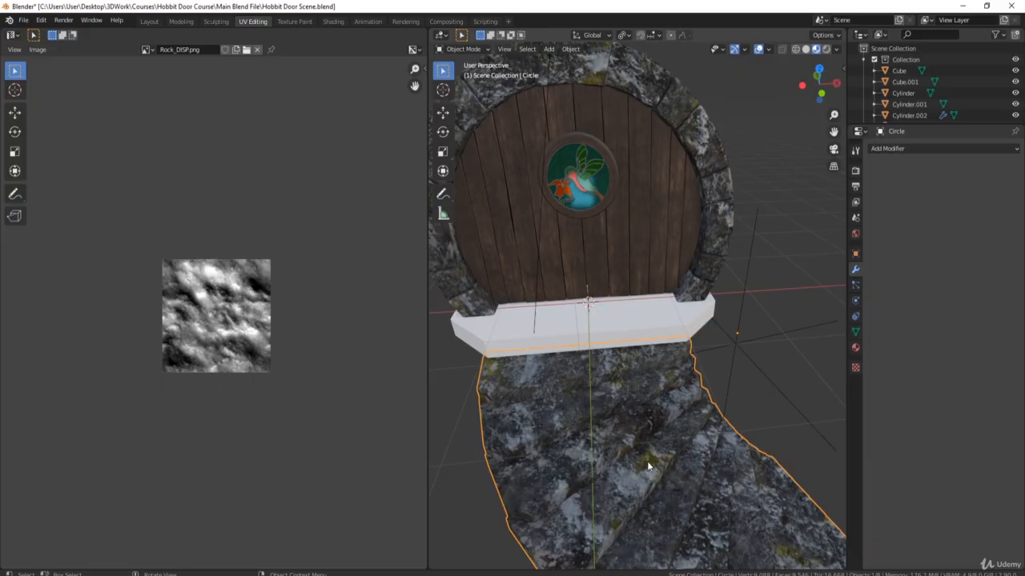
{"action": "middle_click", "coordinate": [625, 150]}
{"action": "middle_click_drag", "start_coordinate": [594, 80], "coordinate": [593, 95], "text": "shift"}
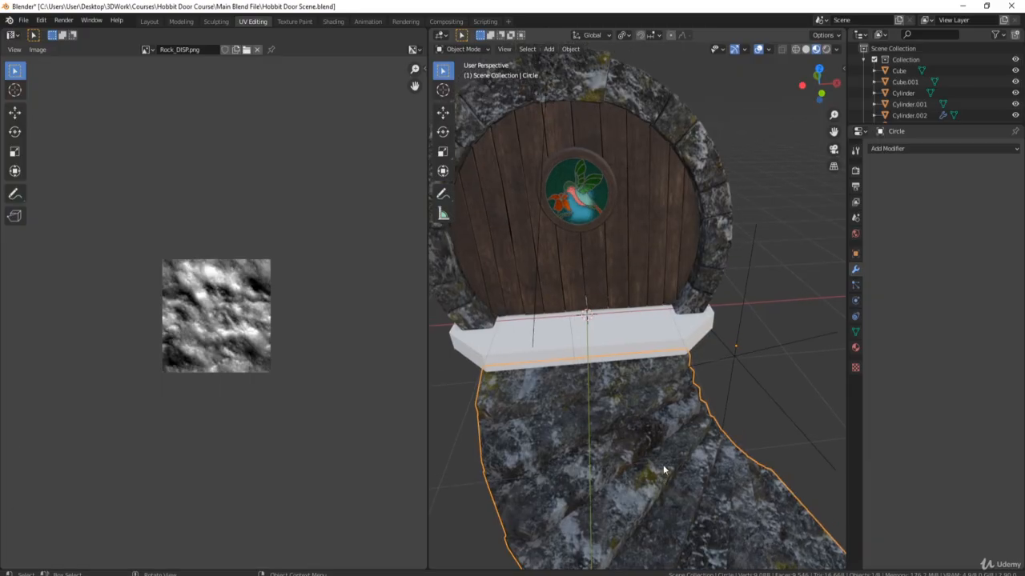
Step: Scale all of the stairs' UV islands down slightly to enlarge the rock texture on the steps
{"action": "key", "text": "Tab"}
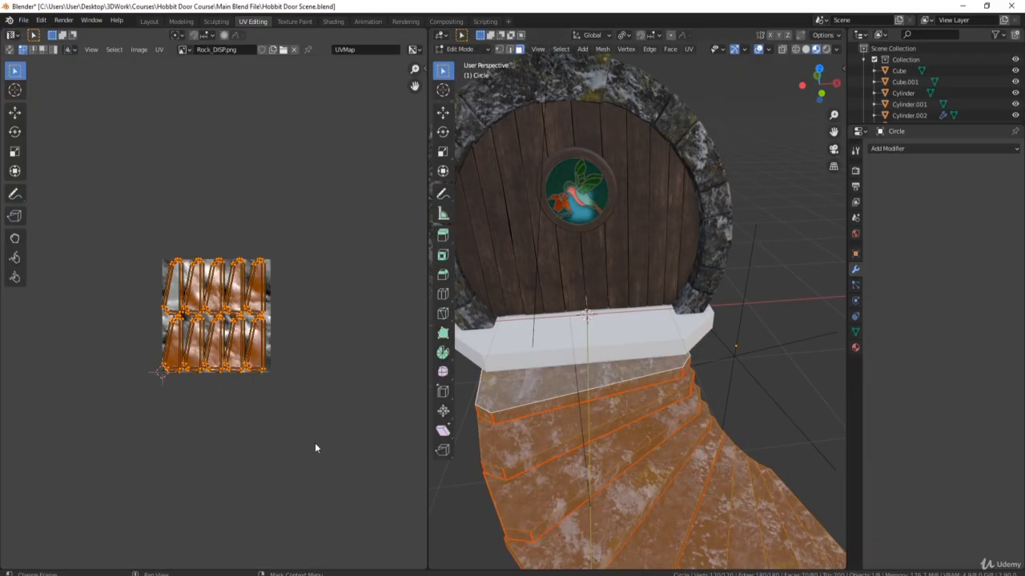
{"action": "key", "text": "s"}
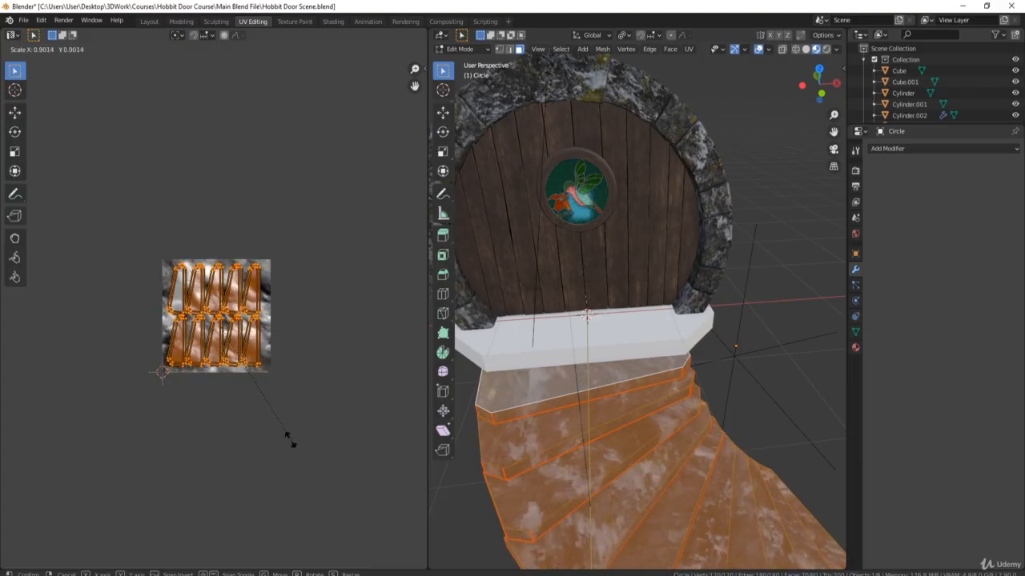
{"action": "left_click", "coordinate": [277, 429]}
{"action": "key", "text": "Tab"}
{"action": "middle_click_drag", "start_coordinate": [616, 417], "coordinate": [447, 431]}
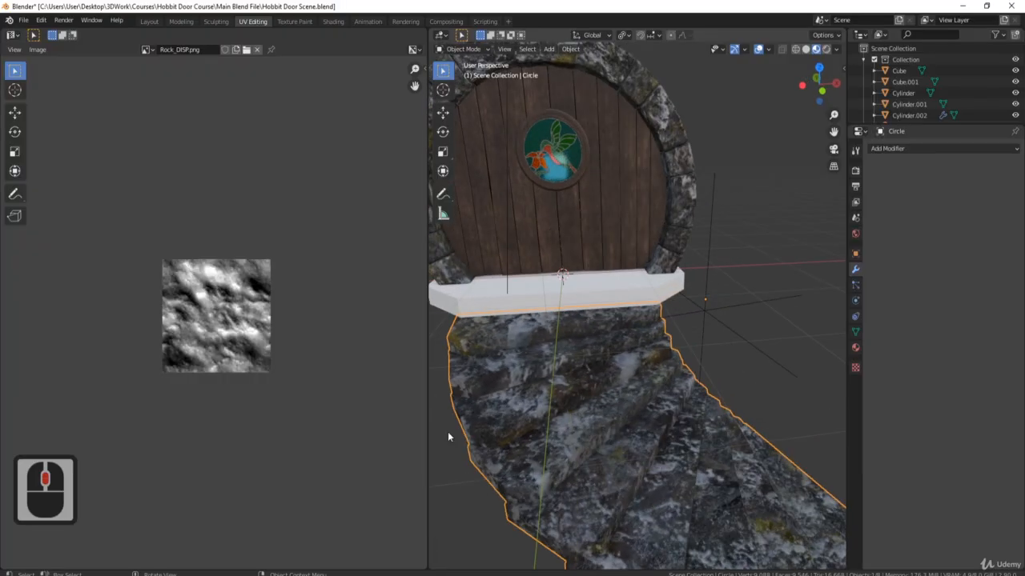
Step: Scale the stairs' UV islands back up by about 1.1 and check the texture on the steps
{"action": "key", "text": "Tab"}
{"action": "key", "text": "s"}
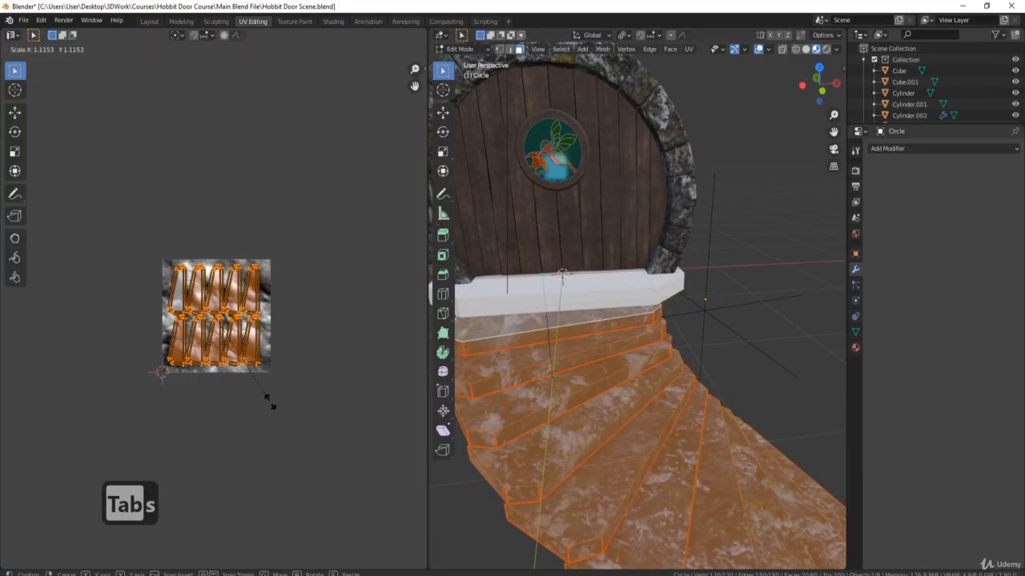
{"action": "left_click", "coordinate": [267, 400]}
{"action": "key", "text": "Tab"}
{"action": "middle_click_drag", "start_coordinate": [659, 494], "coordinate": [640, 491]}
{"action": "scroll", "coordinate": [665, 378], "scroll_direction": "up", "scroll_amount": 2}
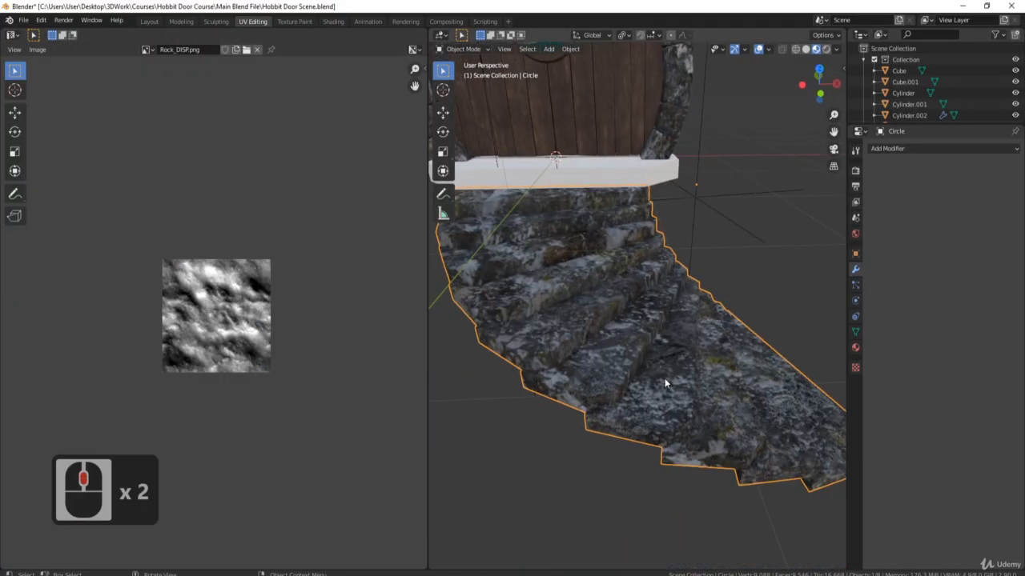
{"action": "middle_click_drag", "start_coordinate": [657, 344], "coordinate": [600, 376], "text": "shift"}
{"action": "scroll", "coordinate": [600, 376], "scroll_direction": "up", "scroll_amount": 3}
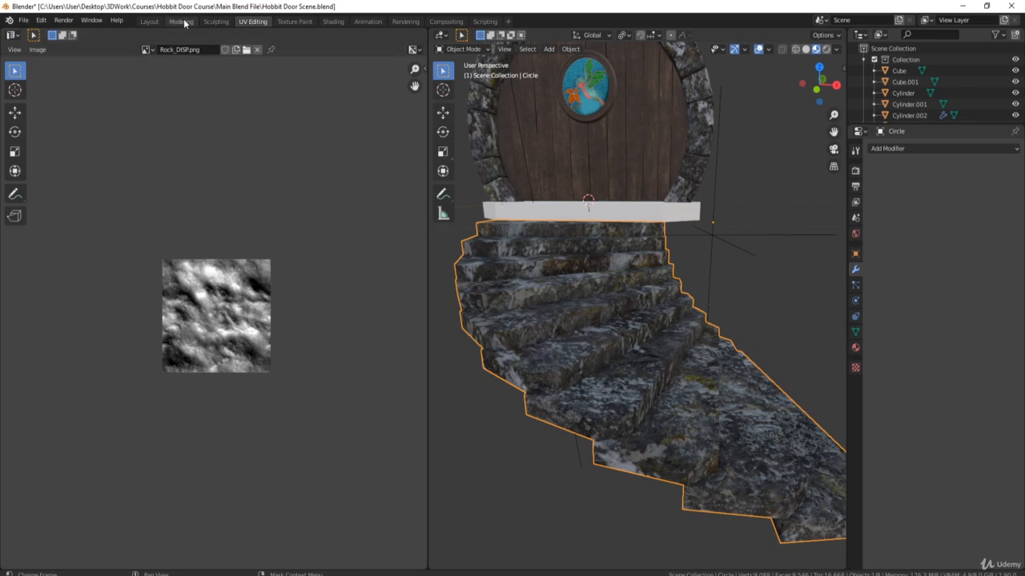
Step: Edit the landing slab, select its whole linked mesh, and unwrap it
{"action": "middle_click_drag", "start_coordinate": [617, 290], "coordinate": [499, 220]}
{"action": "left_click", "coordinate": [499, 221]}
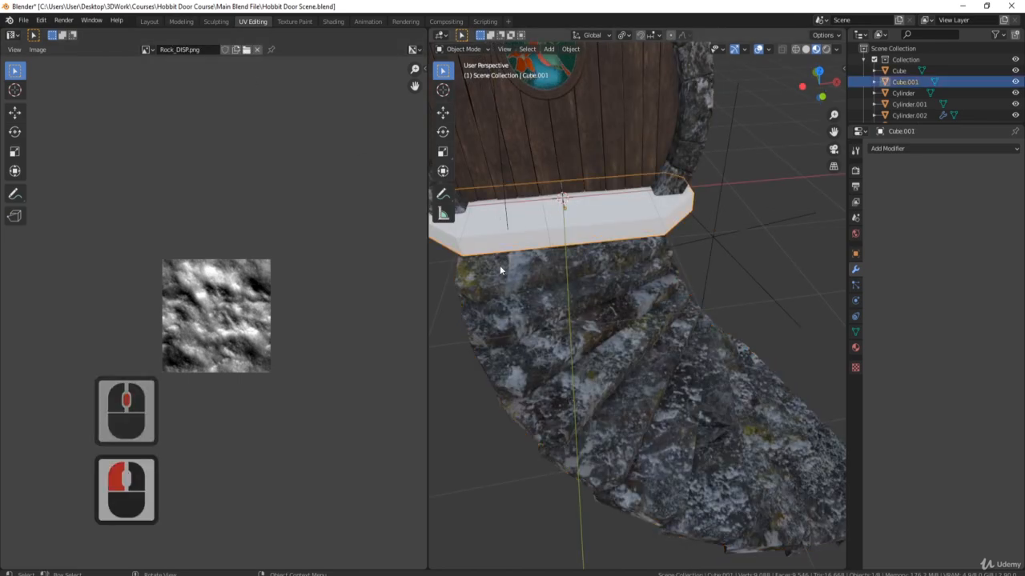
{"action": "middle_click_drag", "start_coordinate": [501, 267], "coordinate": [592, 319], "text": "shift"}
{"action": "key", "text": "Tab"}
{"action": "left_click", "coordinate": [610, 323]}
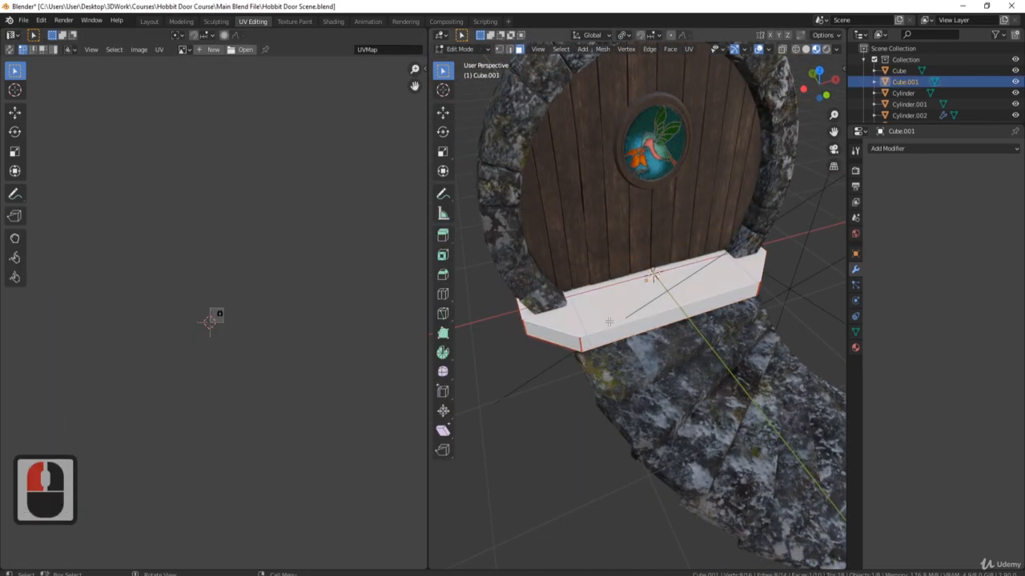
{"action": "key", "text": "l"}
{"action": "key", "text": "u"}
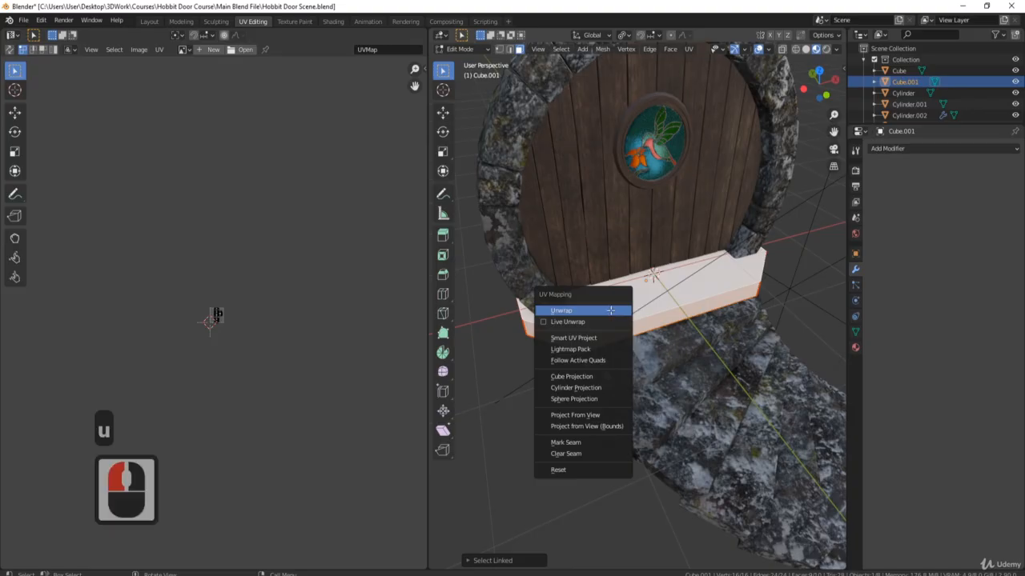
{"action": "left_click", "coordinate": [612, 309]}
Step: Give the landing slab the existing Rock & Moss material, check its UV layout, and leave Edit Mode
{"action": "left_click", "coordinate": [855, 347]}
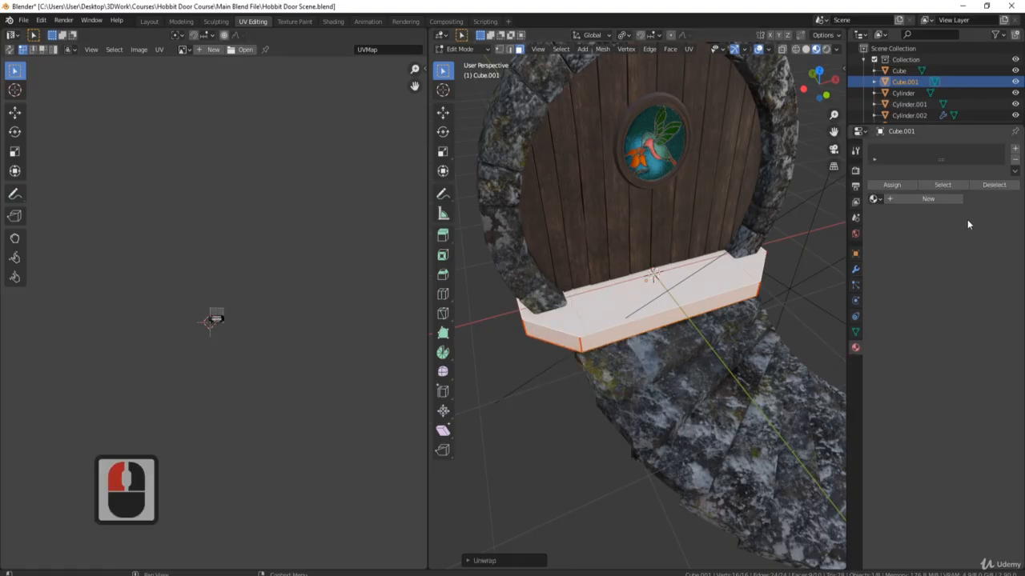
{"action": "left_click", "coordinate": [874, 199]}
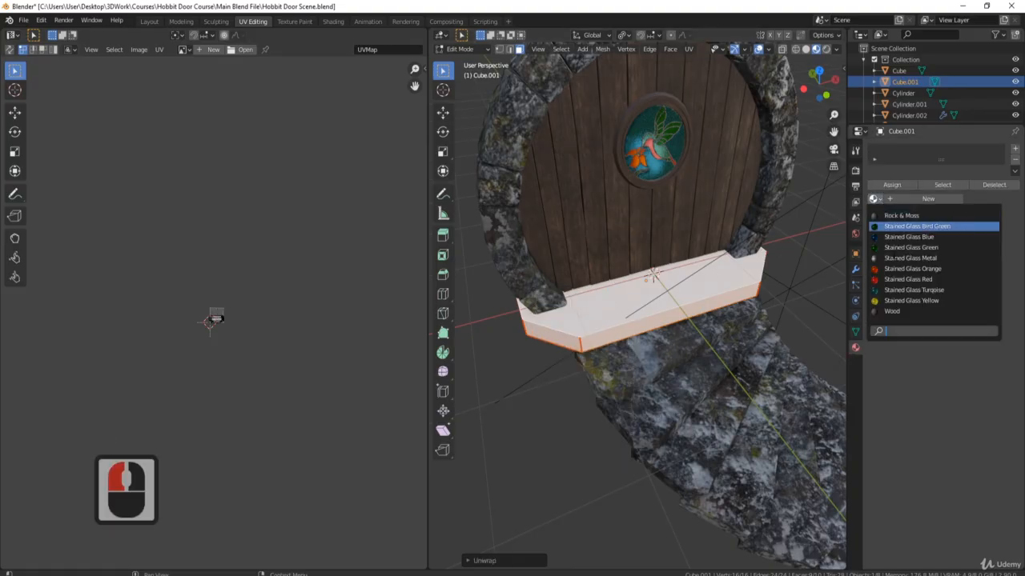
{"action": "left_click", "coordinate": [921, 215]}
{"action": "middle_click_drag", "start_coordinate": [687, 364], "coordinate": [644, 340], "text": "shift"}
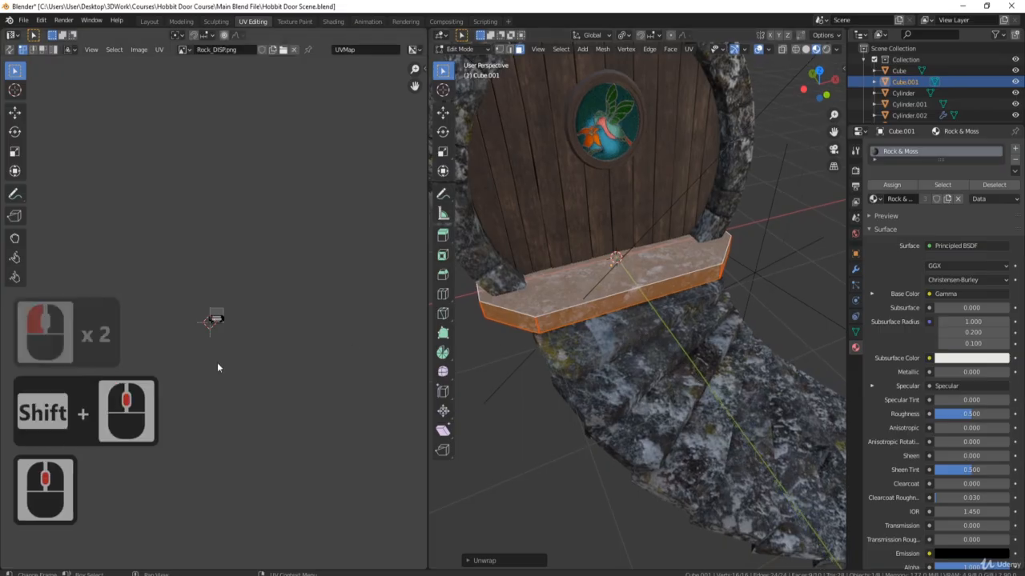
{"action": "scroll", "coordinate": [265, 347], "scroll_direction": "up", "scroll_amount": 3}
{"action": "scroll", "coordinate": [267, 348], "scroll_direction": "down", "scroll_amount": 3}
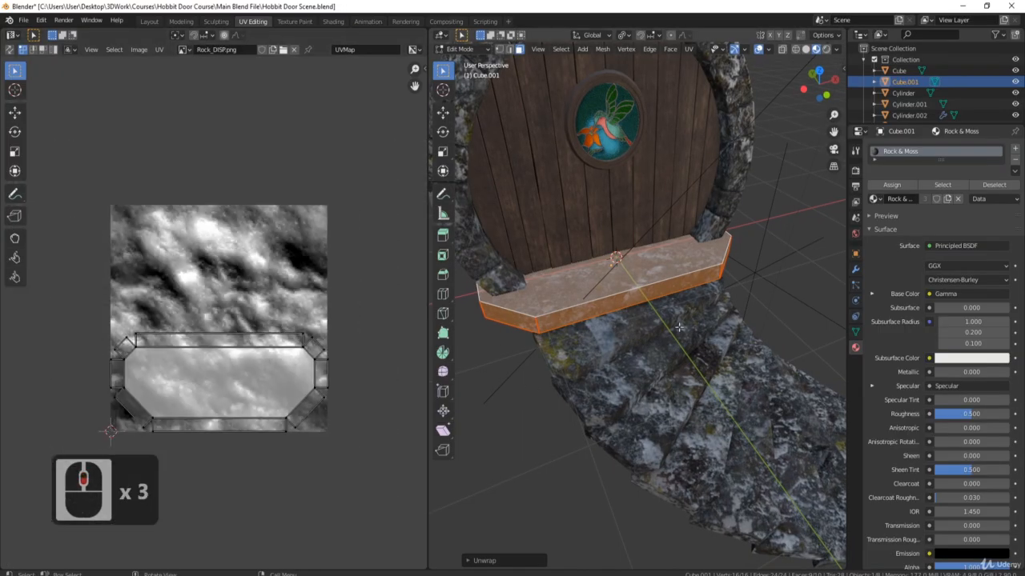
{"action": "key", "text": "Tab"}
Step: Add the staircase to the selection and join it with the landing slab into one object
{"action": "middle_click_drag", "start_coordinate": [626, 359], "coordinate": [610, 341], "text": "shift"}
{"action": "left_click", "coordinate": [610, 342], "text": "shift"}
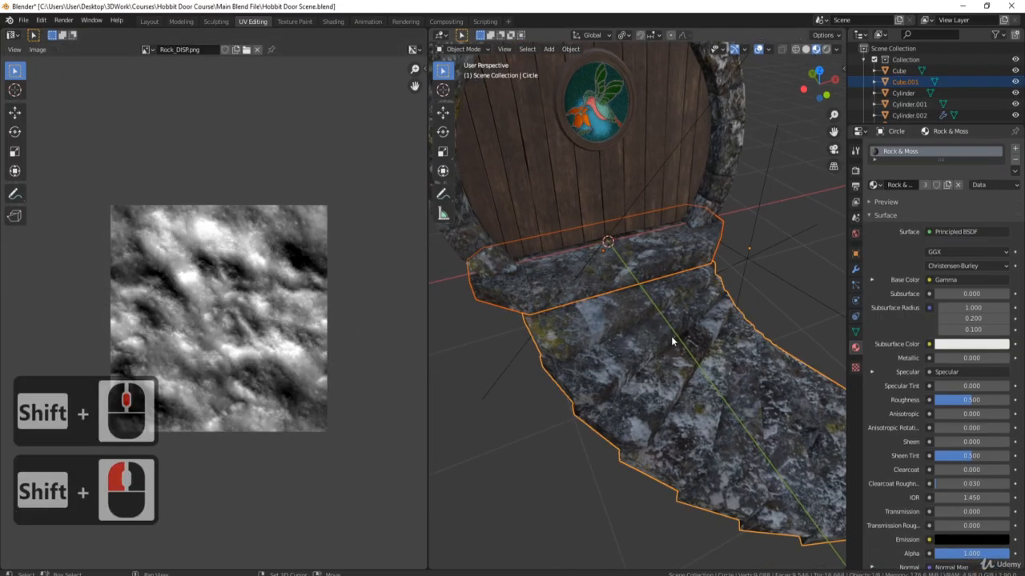
{"action": "key", "text": "ctrl+j"}
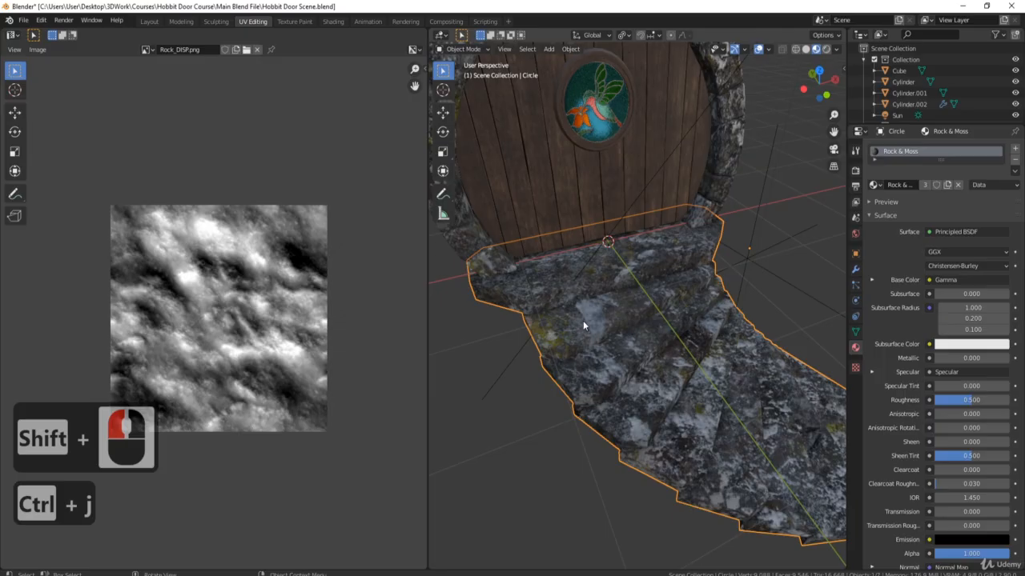
Step: Edit the joined mesh with everything selected, then pick only the landing's UV island and rotate it 90°
{"action": "key", "text": "Tab"}
{"action": "left_click", "coordinate": [562, 282]}
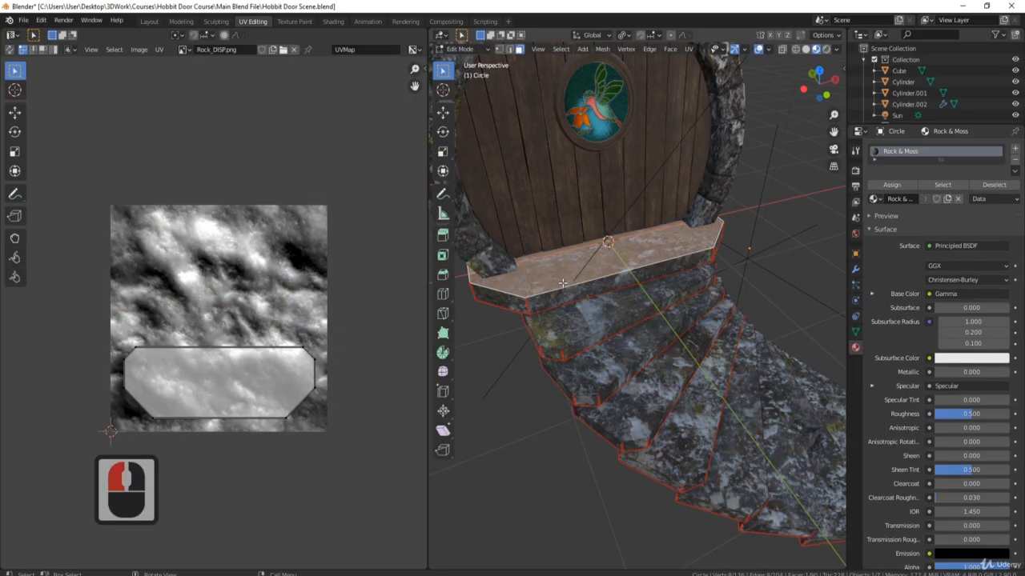
{"action": "key", "text": "ctrl+l"}
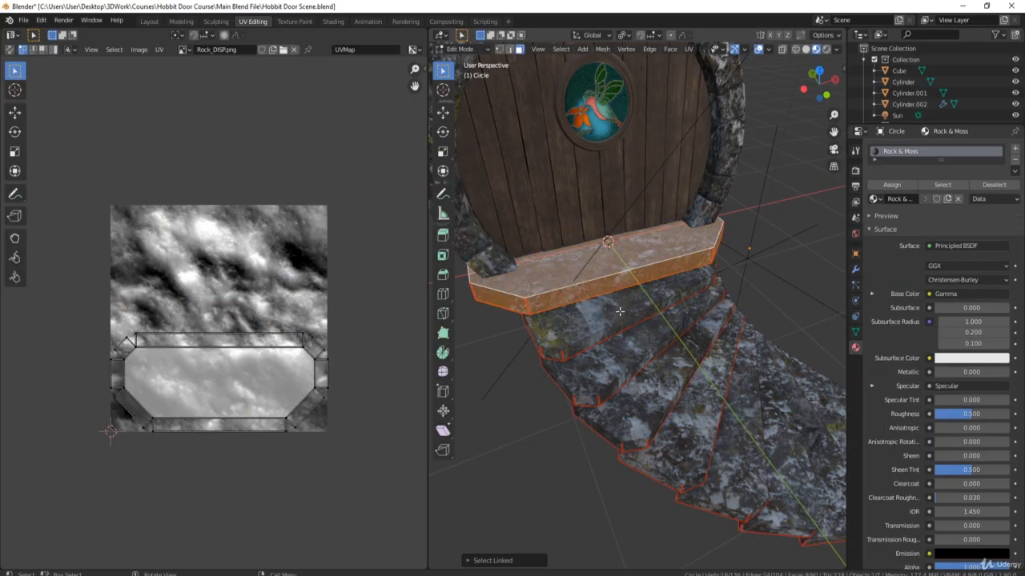
{"action": "key", "text": "a"}
{"action": "left_click", "coordinate": [317, 386]}
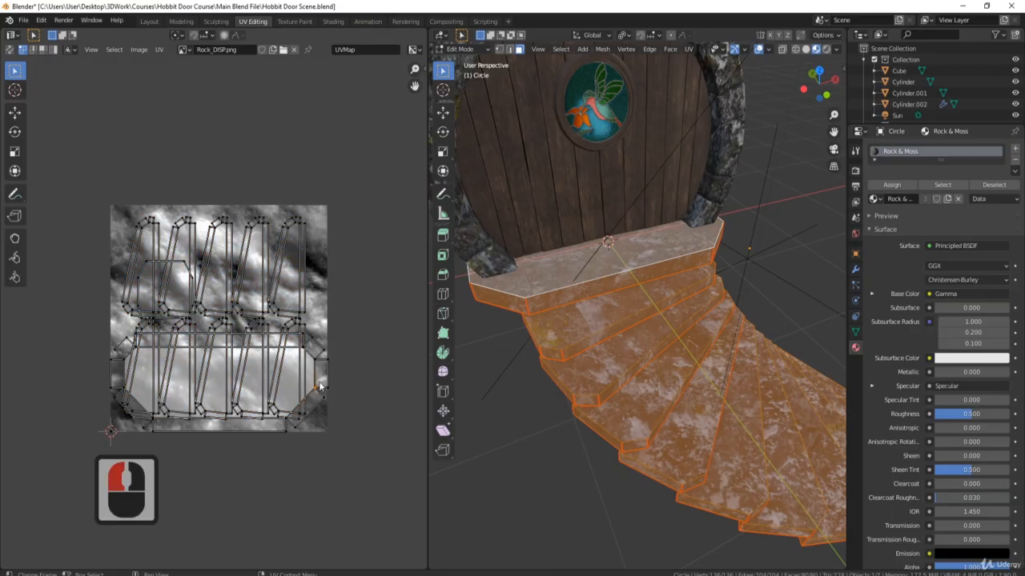
{"action": "key", "text": "l"}
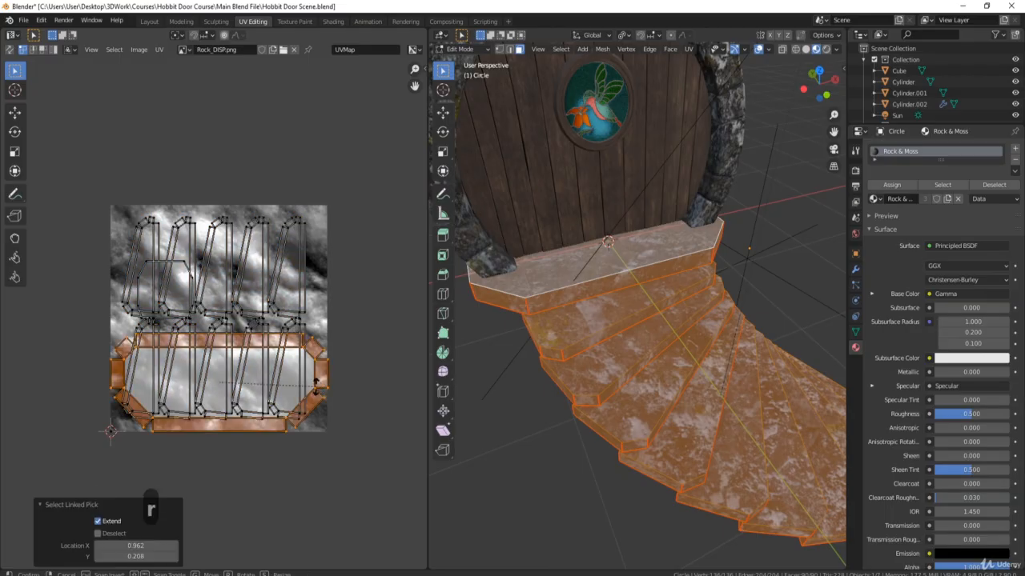
{"action": "key", "text": "9"}
{"action": "key", "text": "0"}
{"action": "key", "text": "Return"}
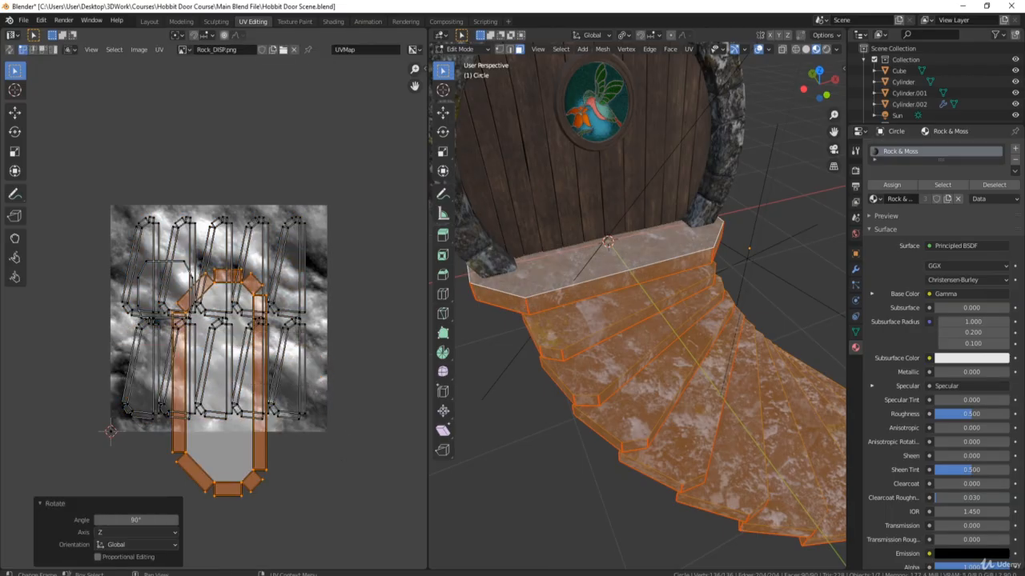
Step: Scale the landing's UV island to about 0.62, move it up about 0.4 onto the texture image, and leave Edit Mode
{"action": "key", "text": "s"}
{"action": "left_click", "coordinate": [302, 418]}
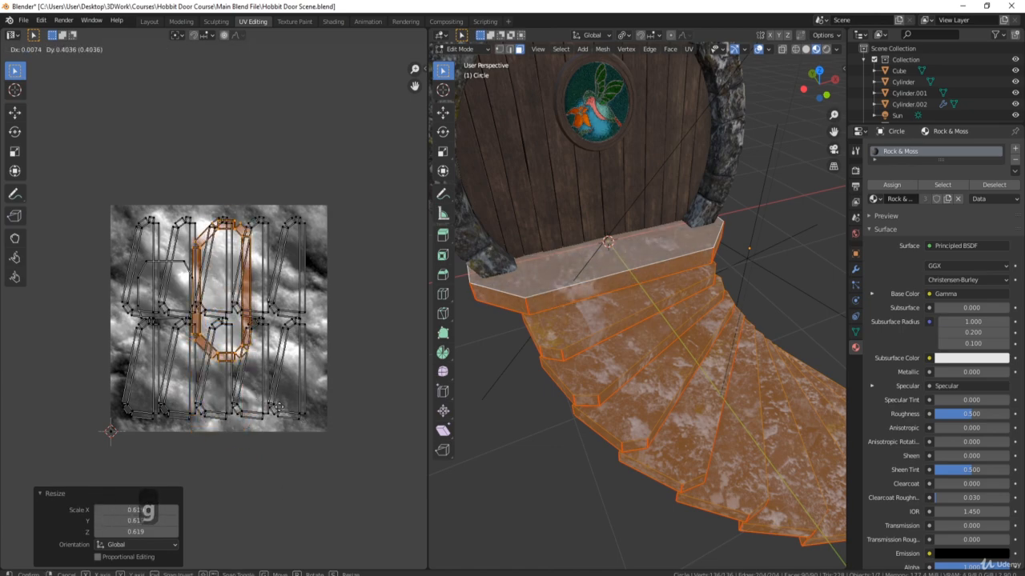
{"action": "left_click", "coordinate": [284, 403]}
{"action": "key", "text": "Tab"}
{"action": "middle_click_drag", "start_coordinate": [643, 414], "coordinate": [590, 299]}
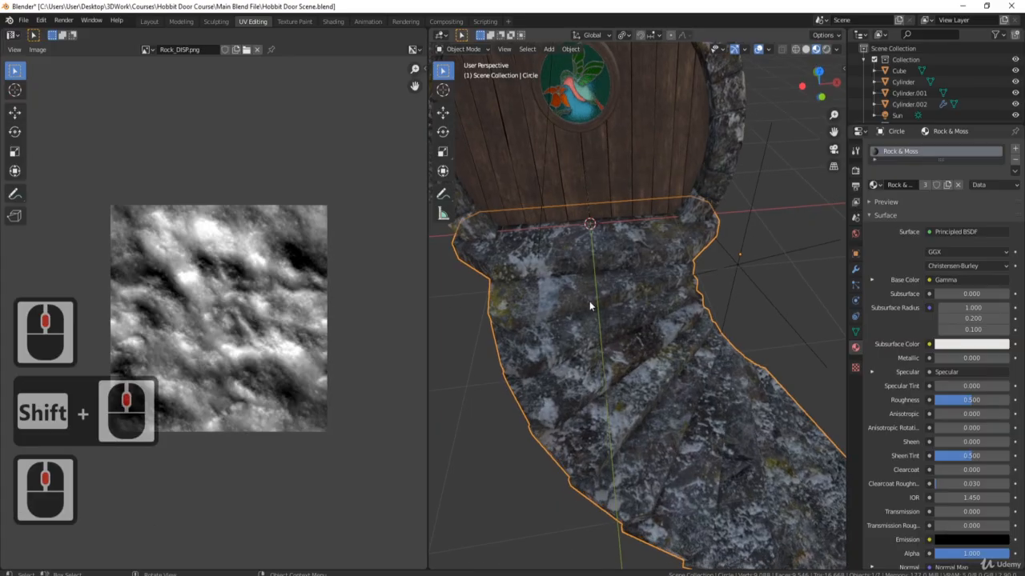
{"action": "middle_click_drag", "start_coordinate": [621, 390], "coordinate": [614, 384]}
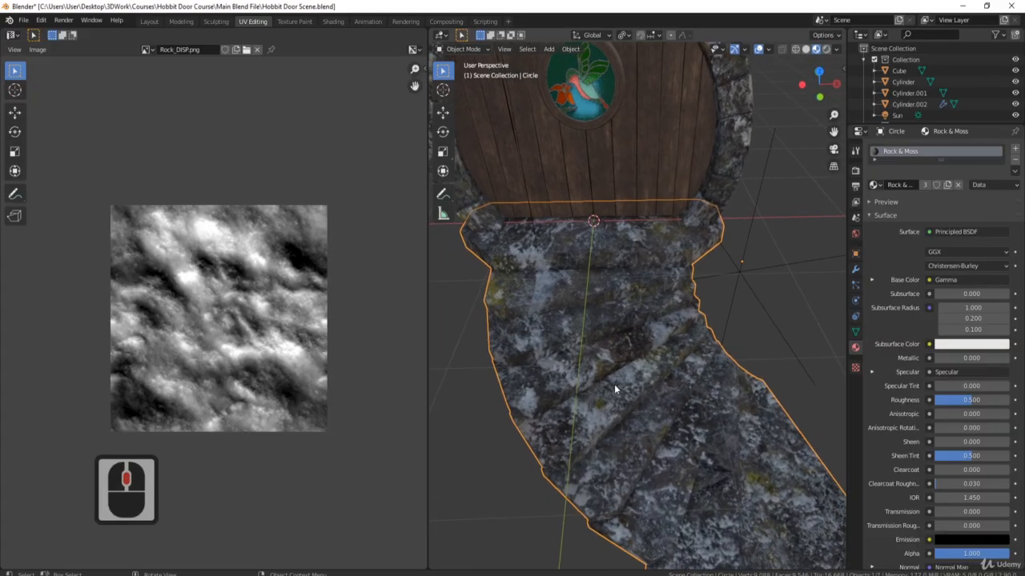
Step: Edit the joined mesh, select the whole first step below the landing, shift its UV island about 0.11 diagonally, and return to Object Mode
{"action": "key", "text": "Tab"}
{"action": "left_click", "coordinate": [543, 297]}
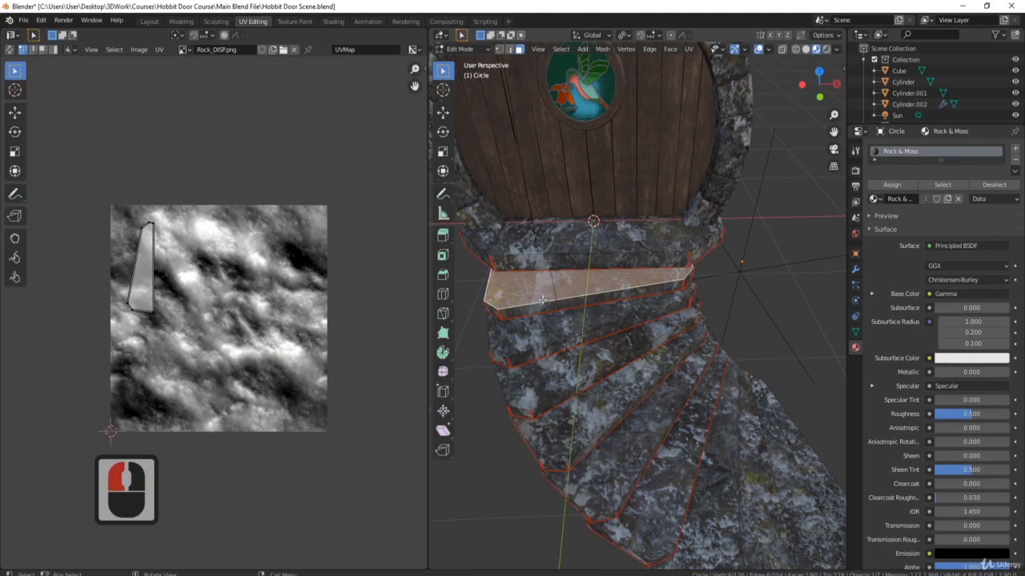
{"action": "left_click", "coordinate": [509, 49]}
{"action": "left_click", "coordinate": [566, 296]}
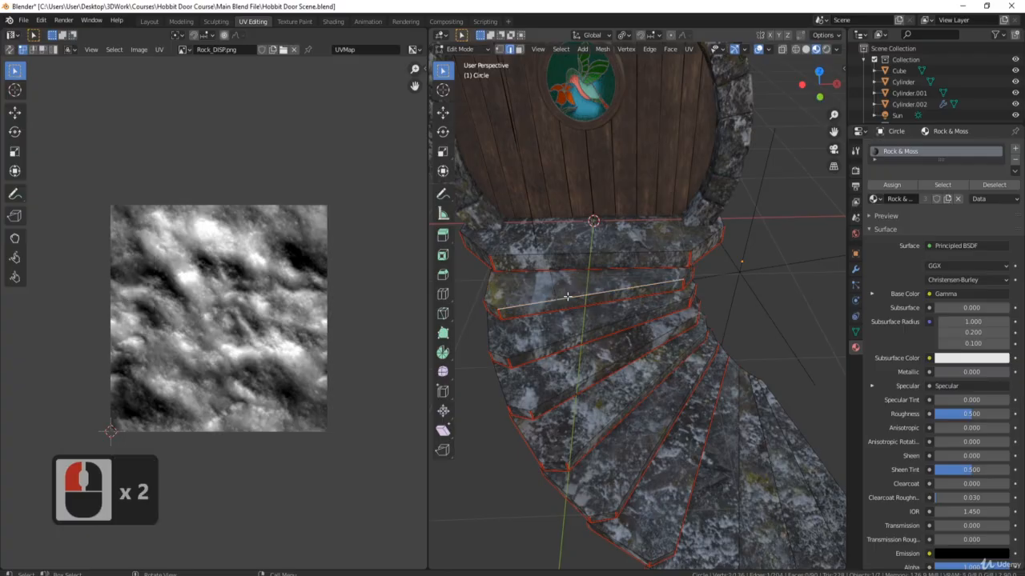
{"action": "key", "text": "ctrl+l"}
{"action": "key", "text": "a"}
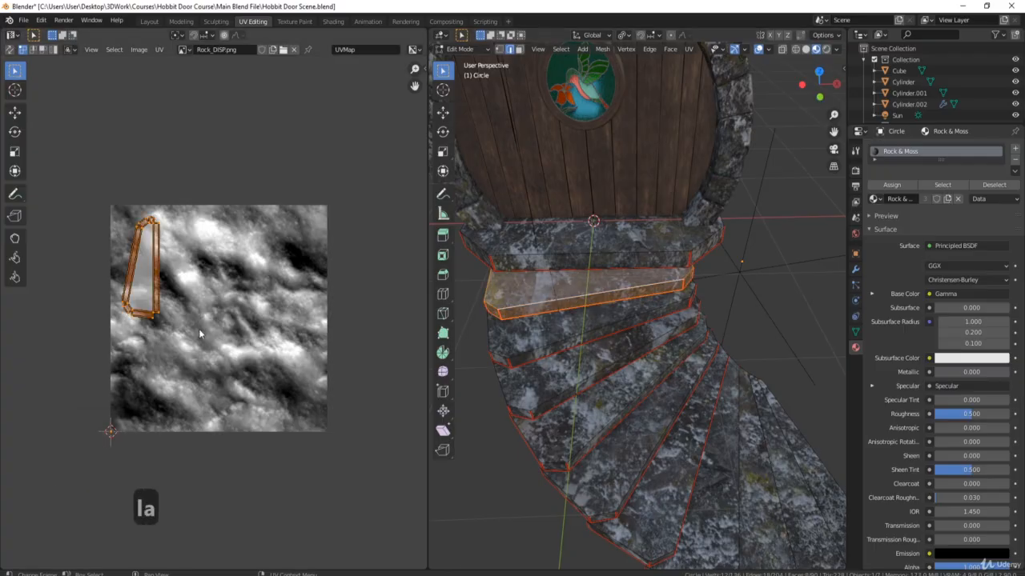
{"action": "key", "text": "g"}
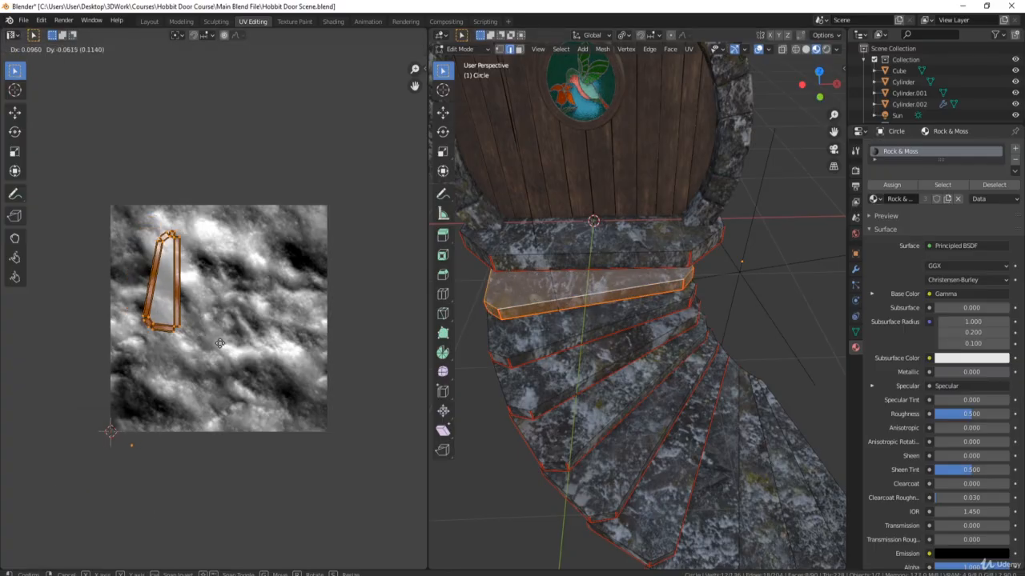
{"action": "left_click", "coordinate": [221, 344]}
{"action": "key", "text": "Tab"}
{"action": "middle_click_drag", "start_coordinate": [712, 373], "coordinate": [677, 376], "text": "shift"}
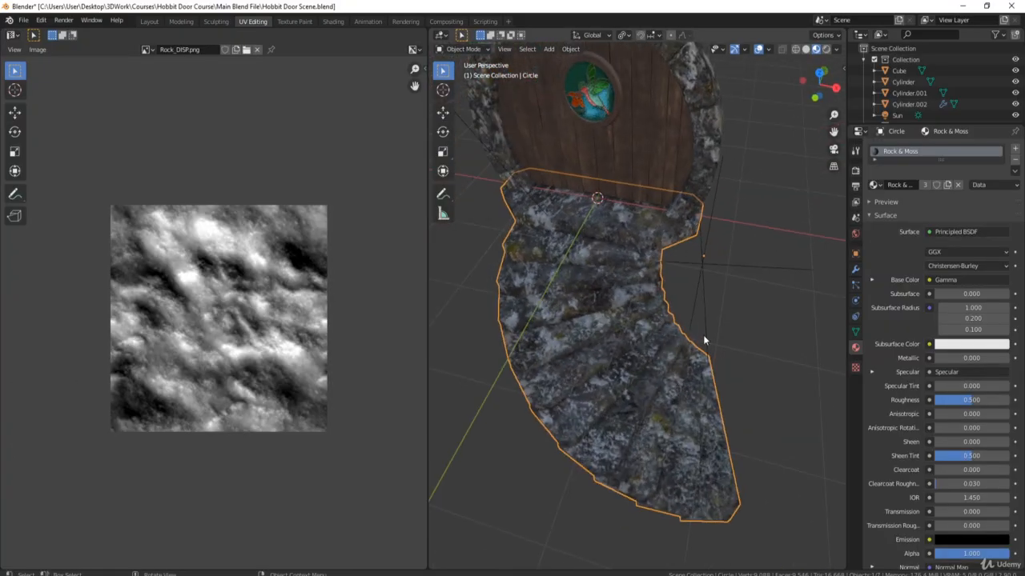
{"action": "middle_click_drag", "start_coordinate": [702, 335], "coordinate": [582, 322]}
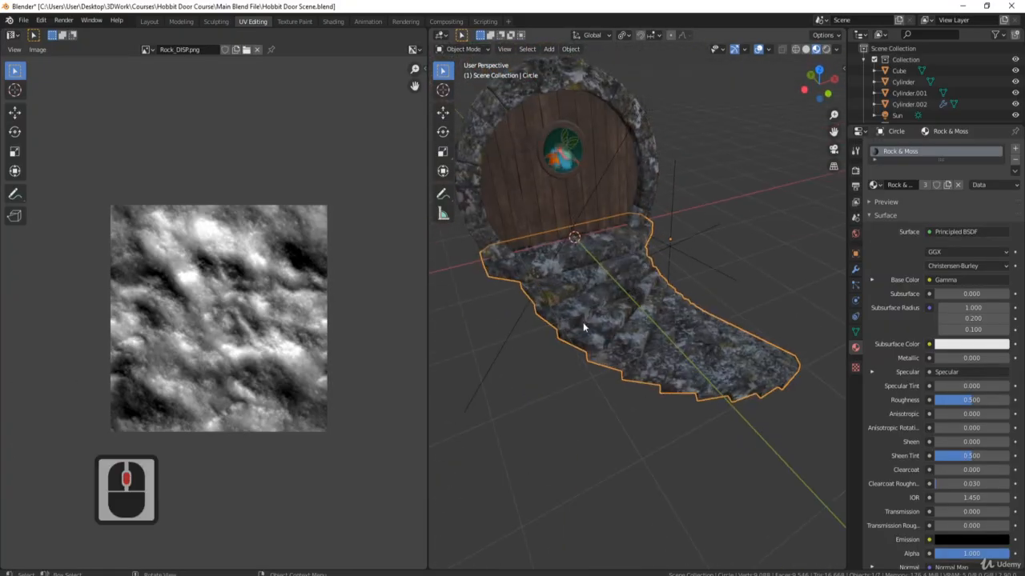
Step: In the Modeling workspace, apply all transforms to the joined landing and stairs and set their origin to geometry
{"action": "left_click", "coordinate": [180, 21]}
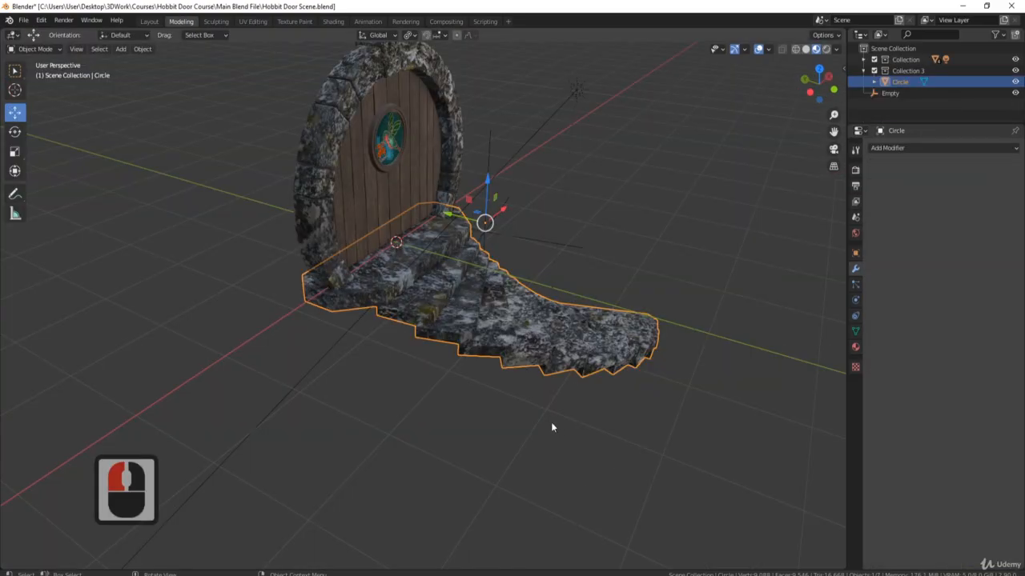
{"action": "middle_click_drag", "start_coordinate": [551, 422], "coordinate": [354, 255]}
{"action": "middle_click_drag", "start_coordinate": [456, 262], "coordinate": [464, 283], "text": "shift"}
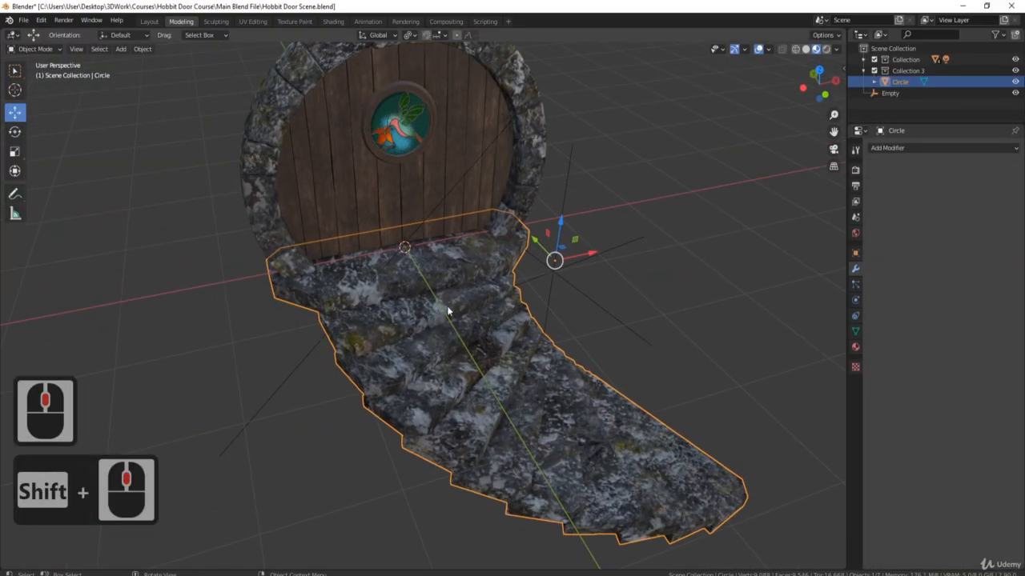
{"action": "key", "text": "ctrl+a"}
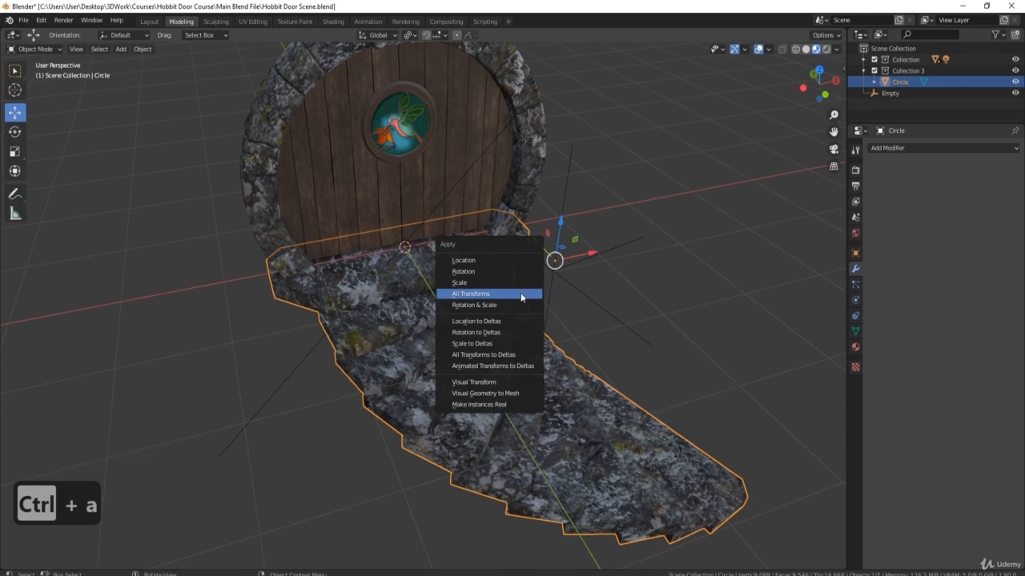
{"action": "left_click", "coordinate": [523, 293]}
{"action": "right_click", "coordinate": [525, 294]}
{"action": "mouse_move", "coordinate": [561, 278]}
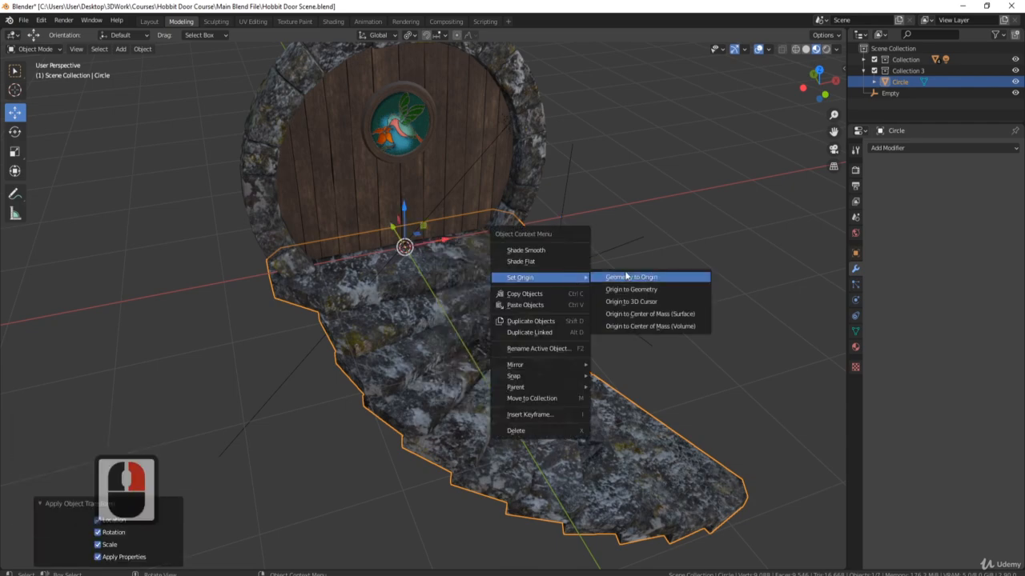
{"action": "left_click", "coordinate": [650, 289]}
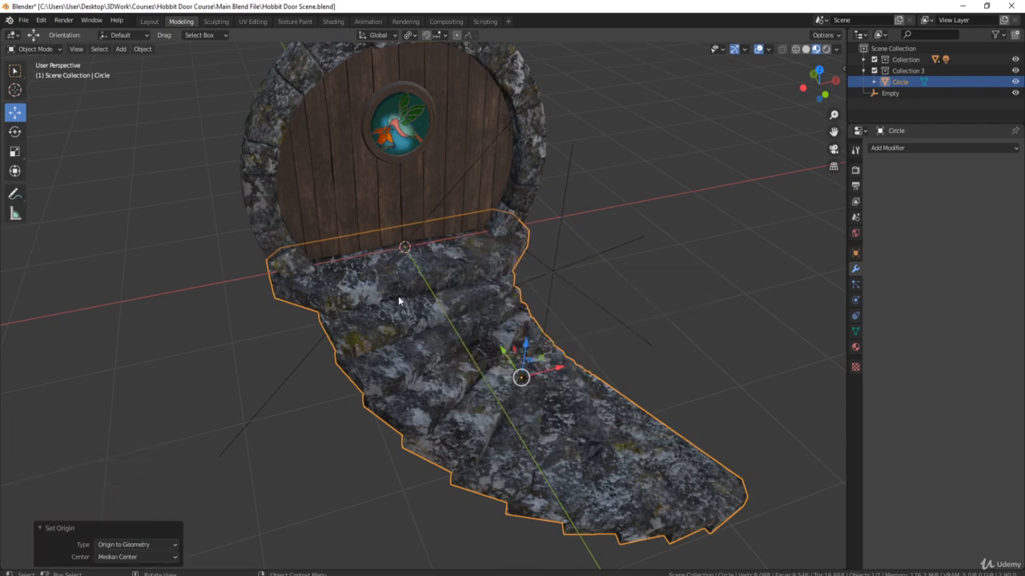
Step: Add a Bevel modifier to the joined landing and stairs in Object Mode
{"action": "key", "text": "Tab"}
{"action": "middle_click_drag", "start_coordinate": [416, 298], "coordinate": [473, 292]}
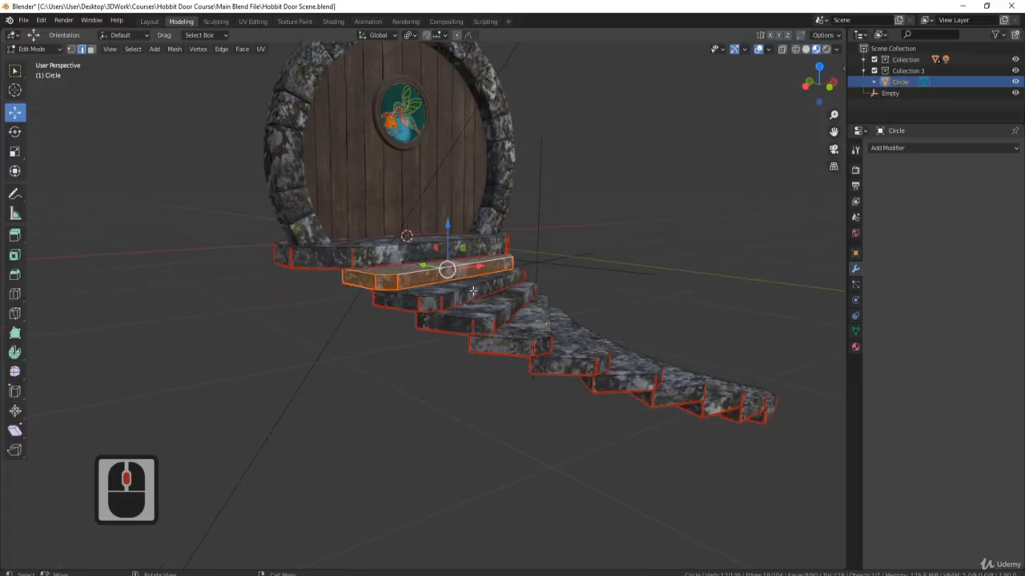
{"action": "middle_click_drag", "start_coordinate": [605, 323], "coordinate": [581, 347]}
{"action": "key", "text": "Tab"}
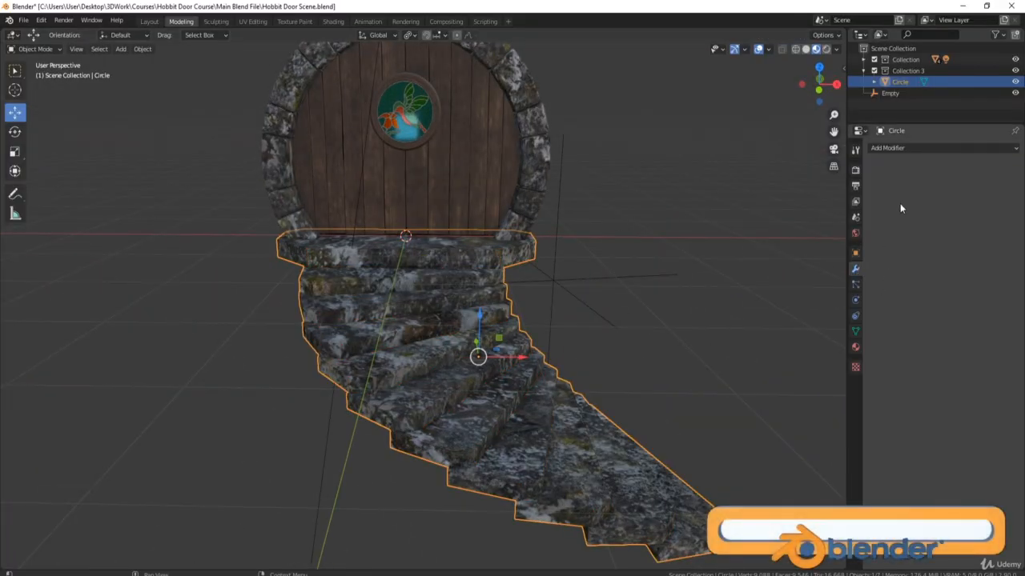
{"action": "left_click", "coordinate": [891, 149]}
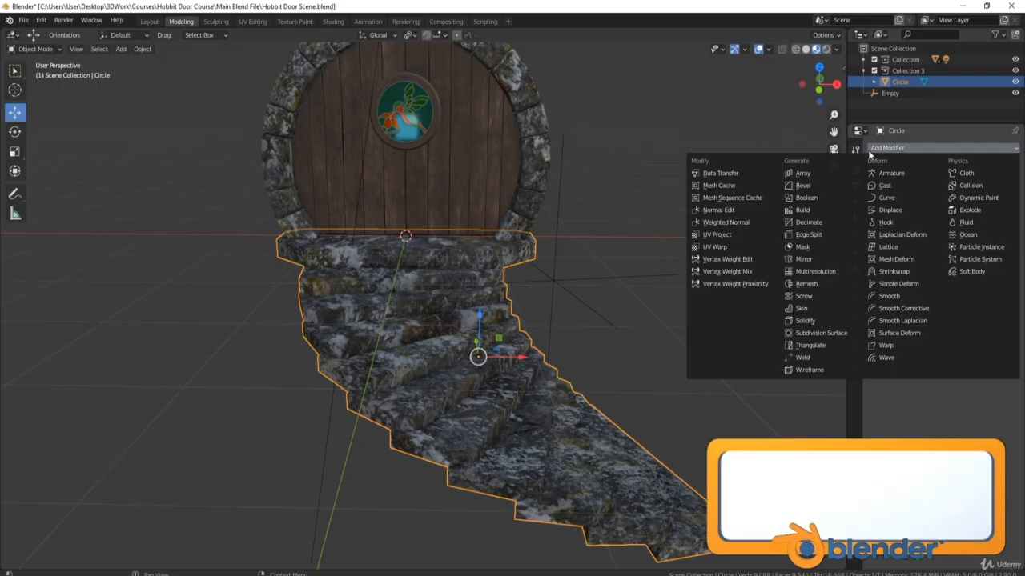
{"action": "left_click", "coordinate": [813, 186]}
{"action": "middle_click_drag", "start_coordinate": [608, 273], "coordinate": [479, 302]}
{"action": "scroll", "coordinate": [478, 301], "scroll_direction": "up", "scroll_amount": 2}
{"action": "scroll", "coordinate": [674, 275], "scroll_direction": "up", "scroll_amount": 3}
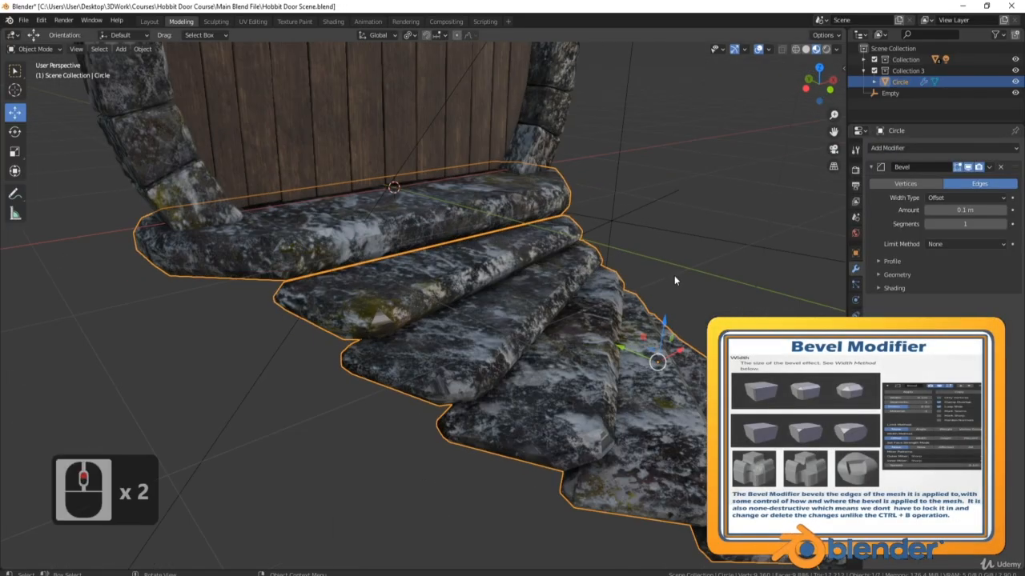
Step: Reduce the Bevel modifier's amount to 0.02 m
{"action": "scroll", "coordinate": [669, 271], "scroll_direction": "down", "scroll_amount": 3}
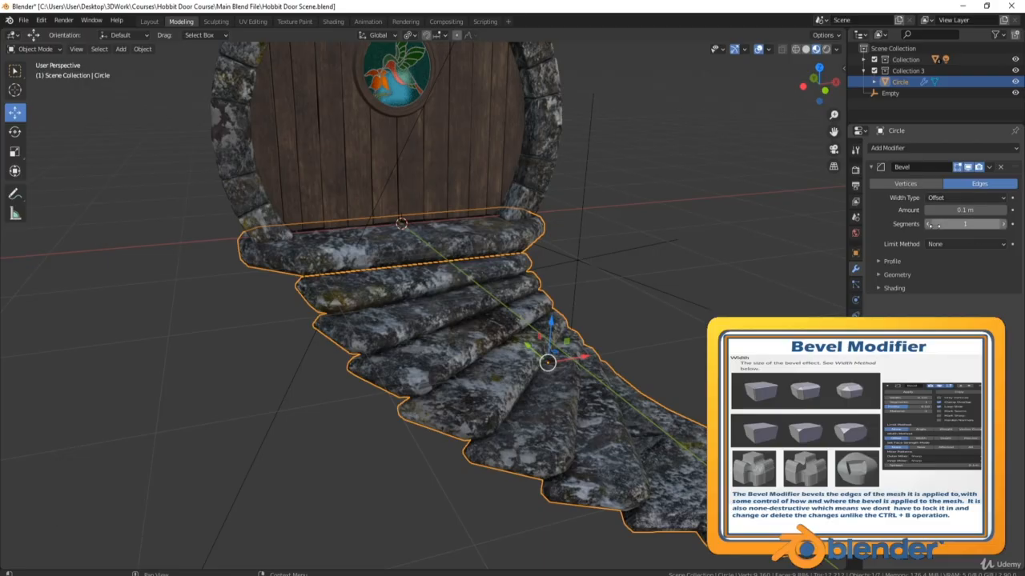
{"action": "scroll", "coordinate": [928, 210], "scroll_direction": "down", "scroll_amount": 7, "text": "ctrl"}
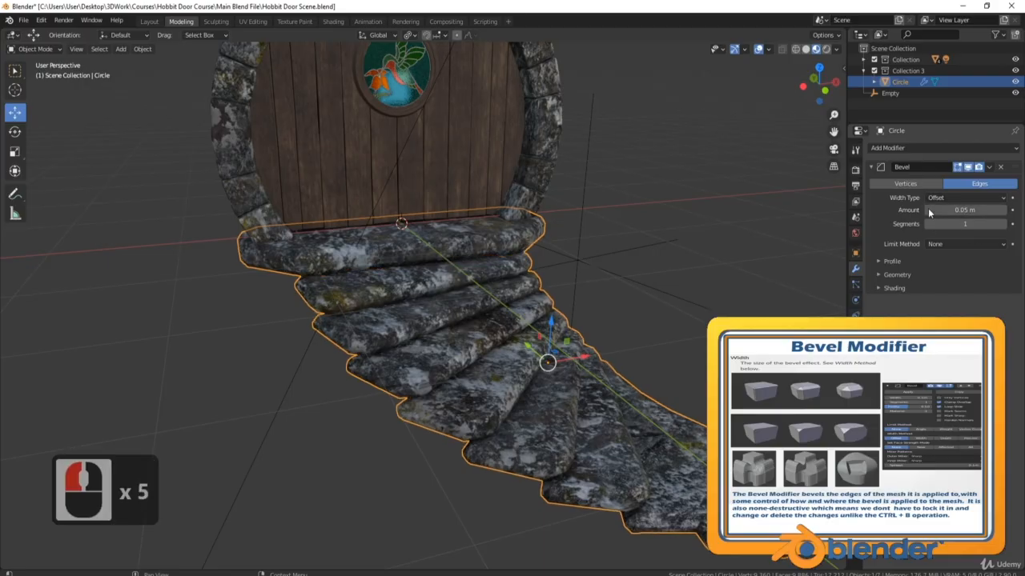
{"action": "scroll", "coordinate": [928, 209], "scroll_direction": "down", "scroll_amount": 1, "text": "ctrl"}
{"action": "middle_click_drag", "start_coordinate": [829, 221], "coordinate": [616, 226]}
{"action": "scroll", "coordinate": [599, 258], "scroll_direction": "up", "scroll_amount": 3}
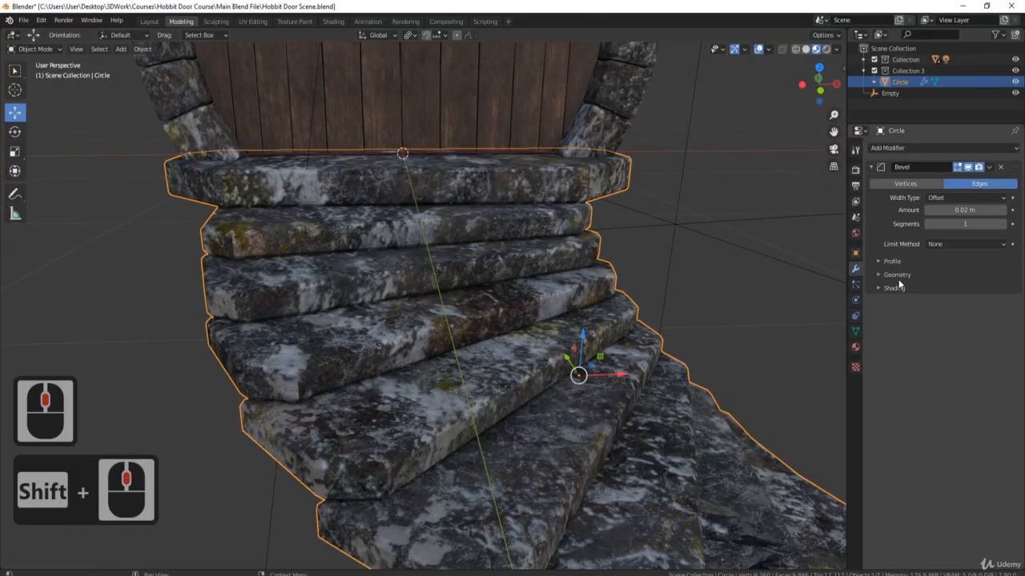
Step: Set the Bevel modifier to 2 segments and lower its amount to 0.01 m
{"action": "left_click", "coordinate": [1005, 228]}
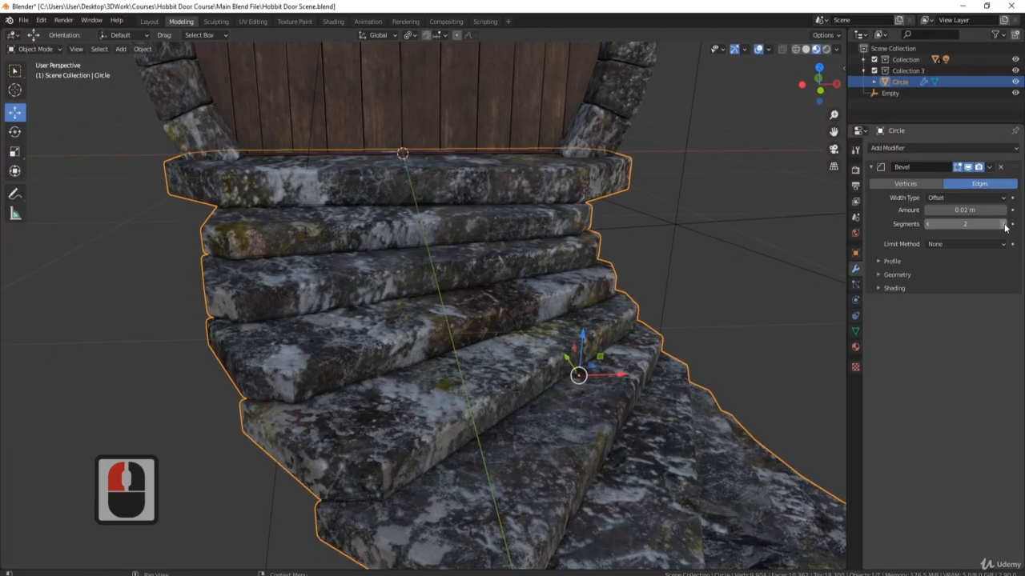
{"action": "scroll", "coordinate": [622, 291], "scroll_direction": "down", "scroll_amount": 2}
{"action": "middle_click_drag", "start_coordinate": [599, 297], "coordinate": [621, 310]}
{"action": "scroll", "coordinate": [621, 310], "scroll_direction": "up", "scroll_amount": 1}
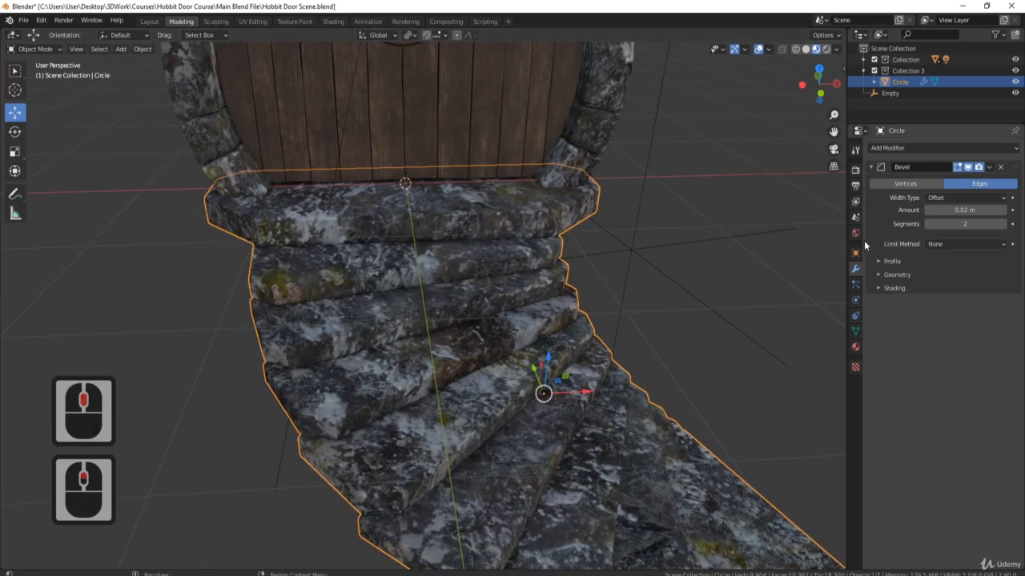
{"action": "left_click", "coordinate": [928, 213]}
{"action": "mouse_move", "coordinate": [518, 290]}
{"action": "middle_mouse_down"}
{"action": "mouse_move", "coordinate": [557, 272]}
{"action": "mouse_move", "coordinate": [475, 269]}
{"action": "mouse_move", "coordinate": [447, 281]}
{"action": "mouse_move", "coordinate": [431, 239]}
{"action": "mouse_move", "coordinate": [521, 296]}
{"action": "middle_mouse_up"}
Step: Deselect everything and examine the textured door, stone arch, landing and beveled stairs from several angles
{"action": "key", "text": "a"}
{"action": "key", "text": "a"}
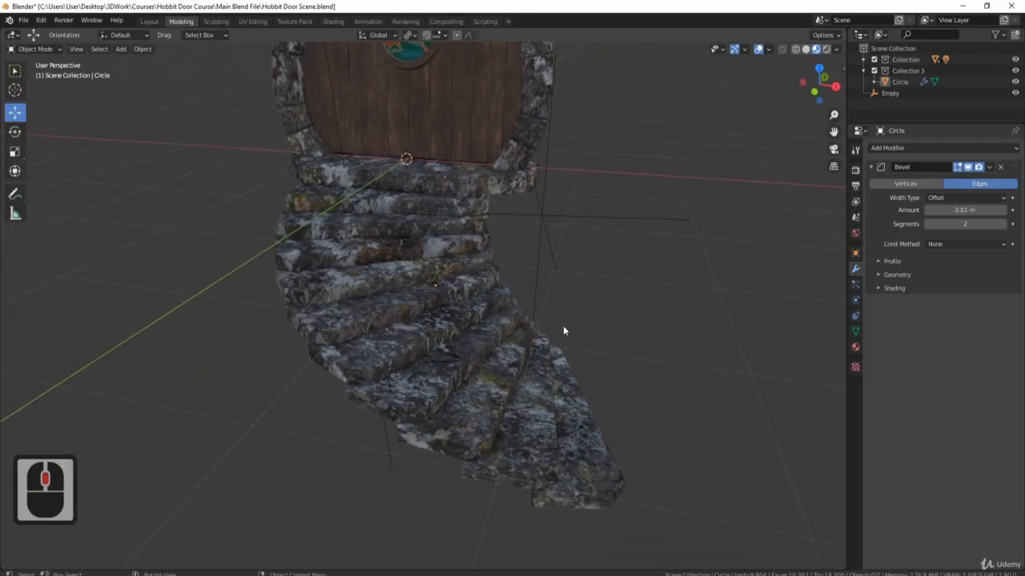
{"action": "middle_click_drag", "start_coordinate": [460, 388], "coordinate": [473, 136]}
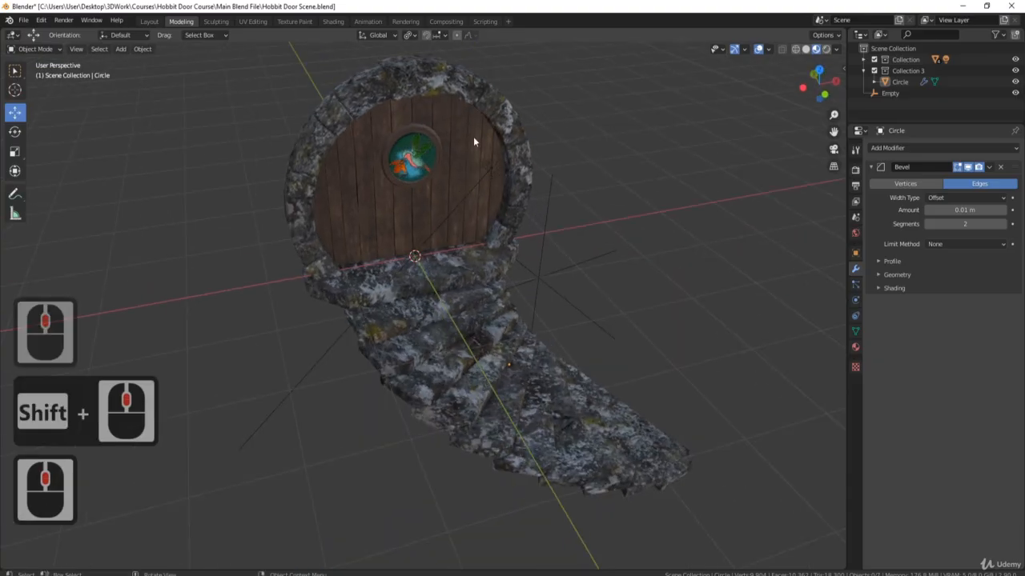
{"action": "middle_click_drag", "start_coordinate": [435, 216], "coordinate": [533, 247], "text": "shift"}
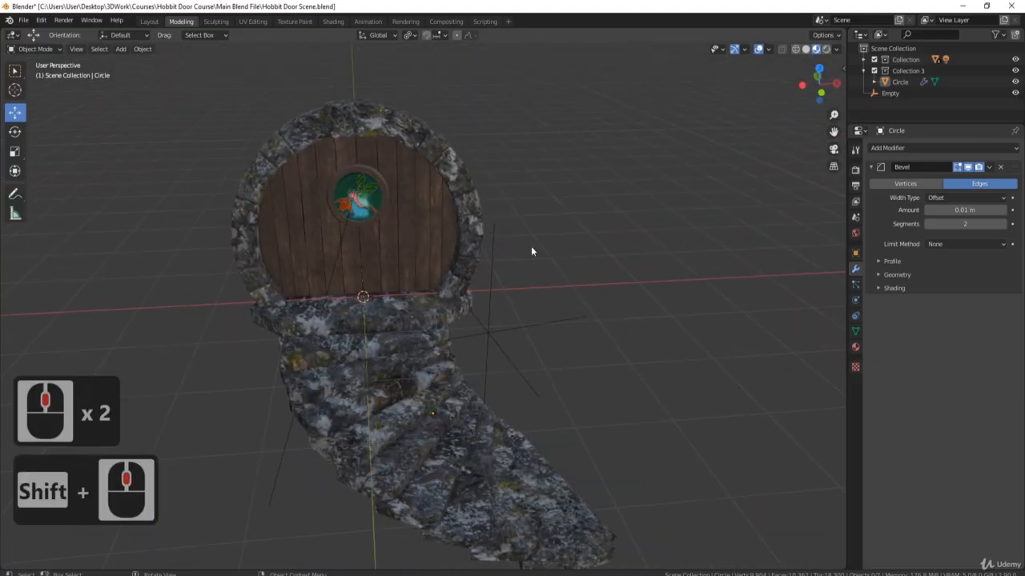
{"action": "middle_click_drag", "start_coordinate": [492, 466], "coordinate": [336, 254], "text": "shift"}
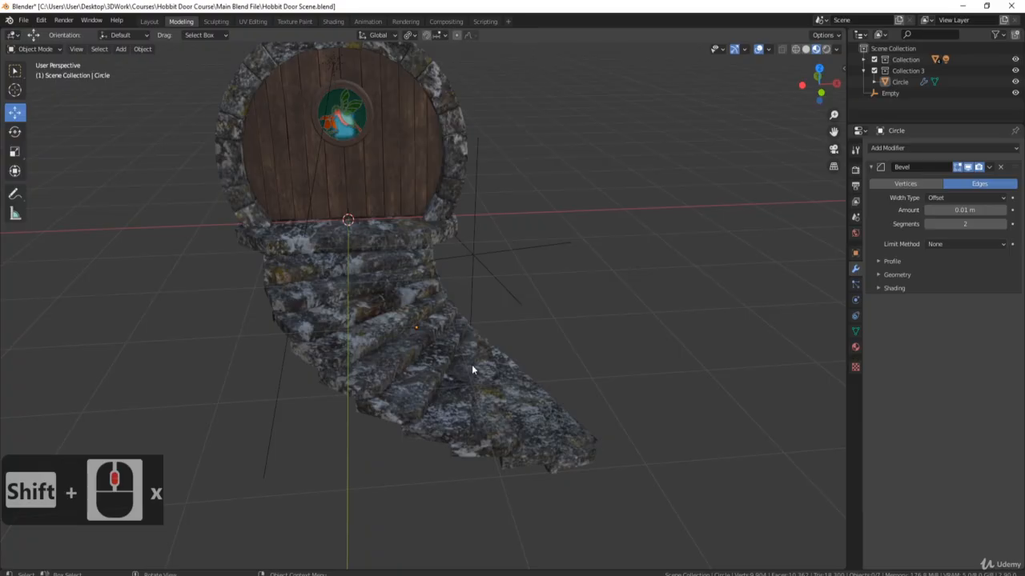
{"action": "middle_click_drag", "start_coordinate": [382, 290], "coordinate": [407, 328], "text": "shift"}
{"action": "middle_click_drag", "start_coordinate": [454, 263], "coordinate": [469, 315], "text": "shift"}
{"action": "middle_click_drag", "start_coordinate": [418, 286], "coordinate": [286, 182]}
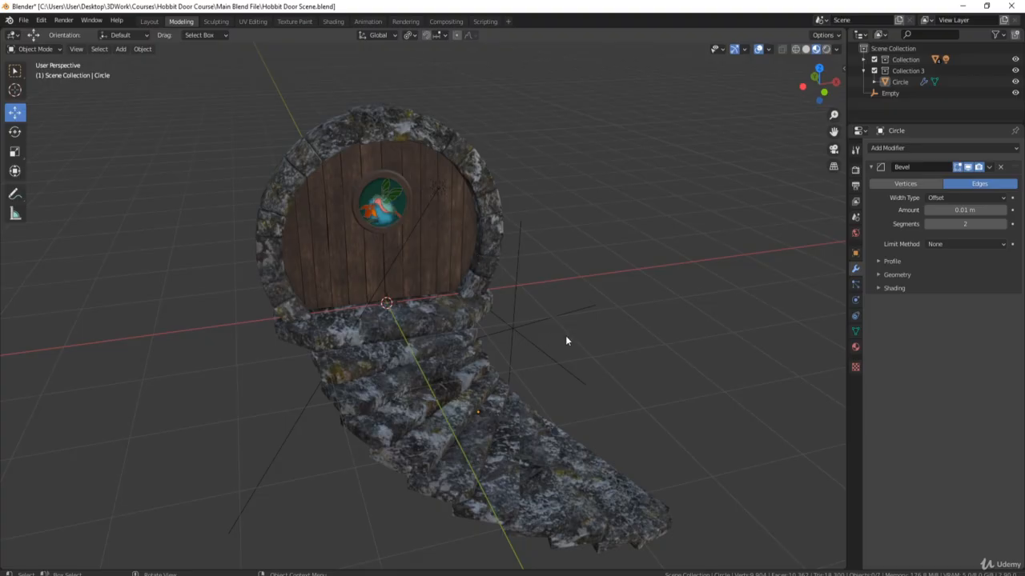
{"action": "middle_click_drag", "start_coordinate": [566, 340], "coordinate": [406, 160]}
{"action": "middle_click_drag", "start_coordinate": [349, 264], "coordinate": [384, 328]}
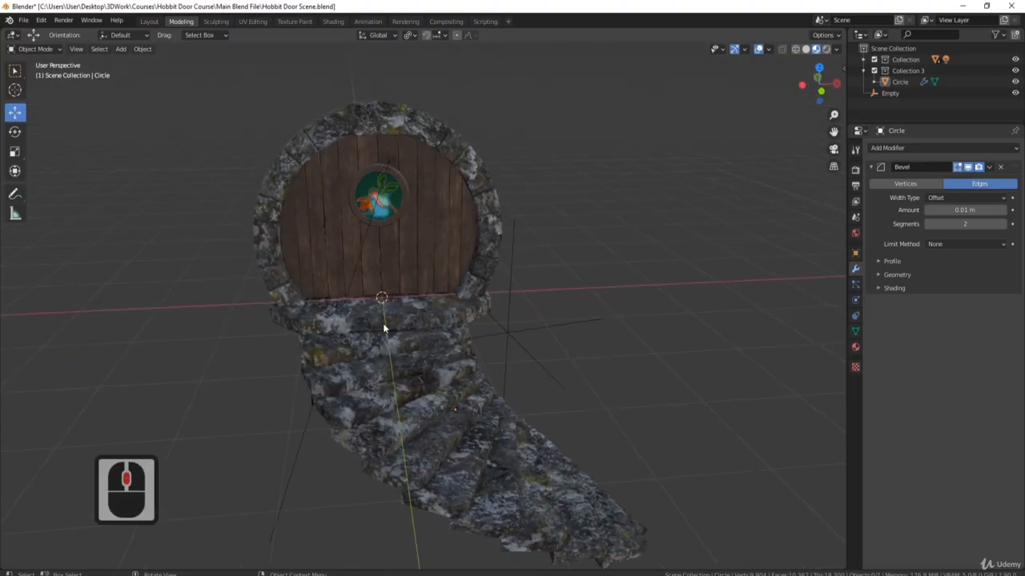
{"action": "middle_click_drag", "start_coordinate": [460, 411], "coordinate": [464, 293]}
{"action": "scroll", "coordinate": [489, 325], "scroll_direction": "down", "scroll_amount": 1}
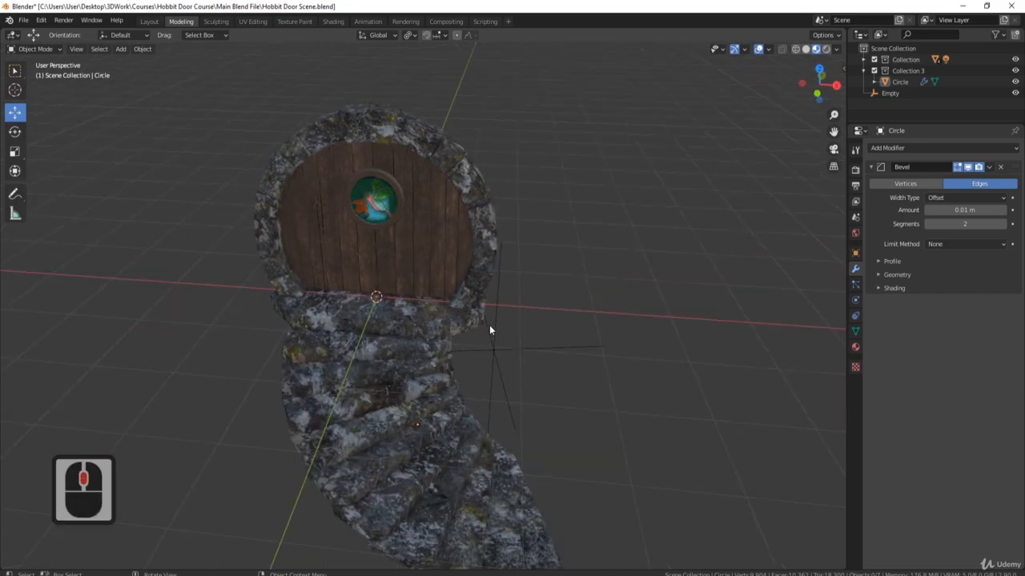
{"action": "scroll", "coordinate": [491, 203], "scroll_direction": "down", "scroll_amount": 1}
{"action": "middle_click_drag", "start_coordinate": [456, 216], "coordinate": [531, 274]}
{"action": "scroll", "coordinate": [445, 229], "scroll_direction": "up", "scroll_amount": 2}
Step: Select the leftover Empty beside the stairs and delete it
{"action": "left_click", "coordinate": [522, 249]}
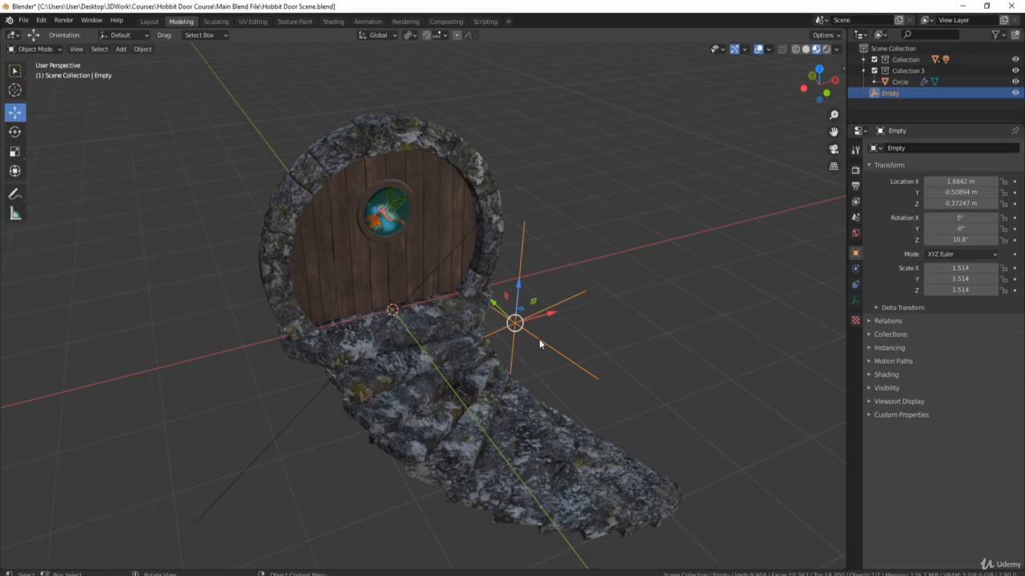
{"action": "key", "text": "Delete"}
{"action": "middle_click_drag", "start_coordinate": [549, 317], "coordinate": [545, 302]}
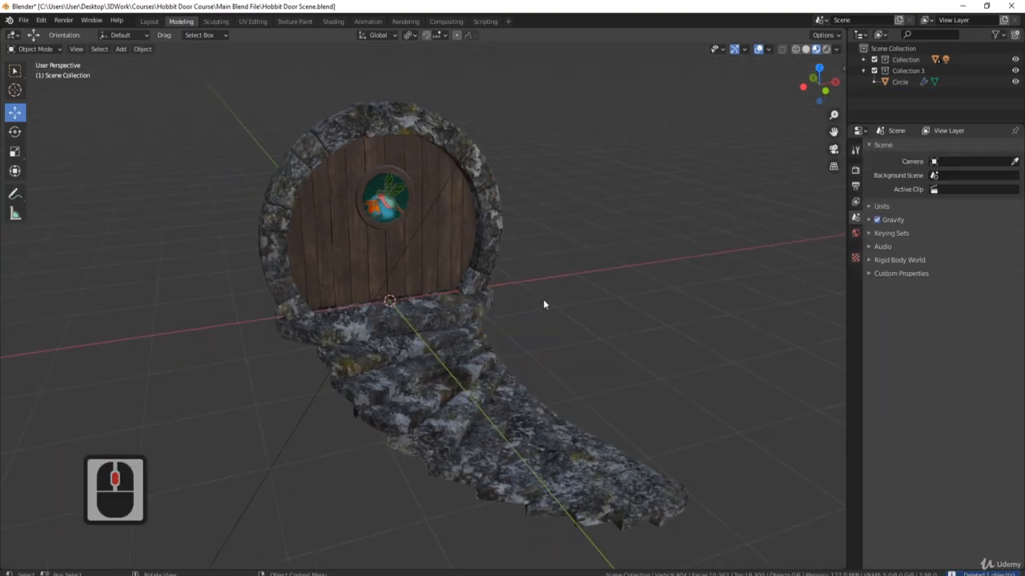
Step: Switch the viewport to rendered shading and inspect the door and stairs against the sky
{"action": "left_click", "coordinate": [826, 48]}
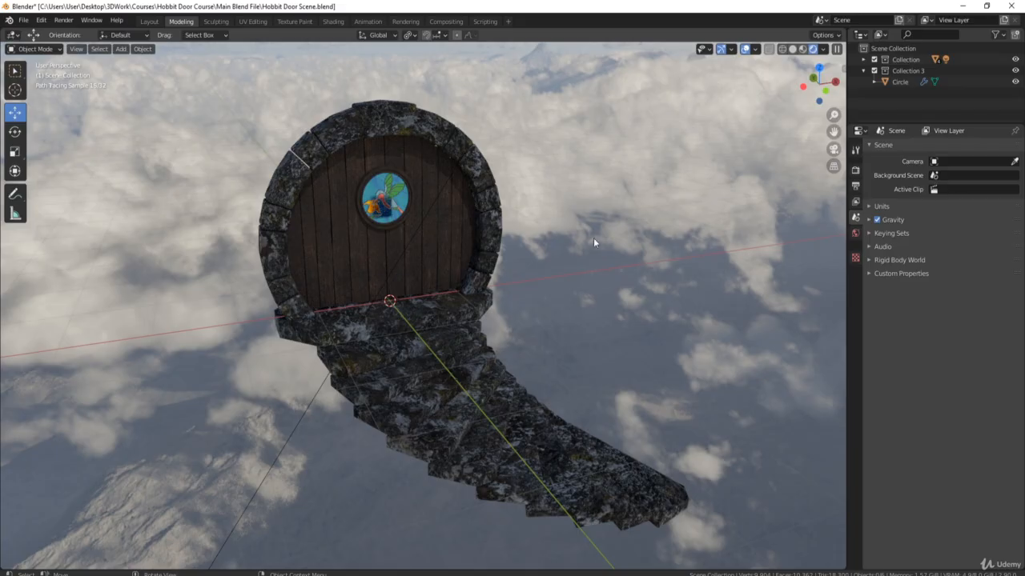
{"action": "middle_click_drag", "start_coordinate": [593, 240], "coordinate": [572, 243]}
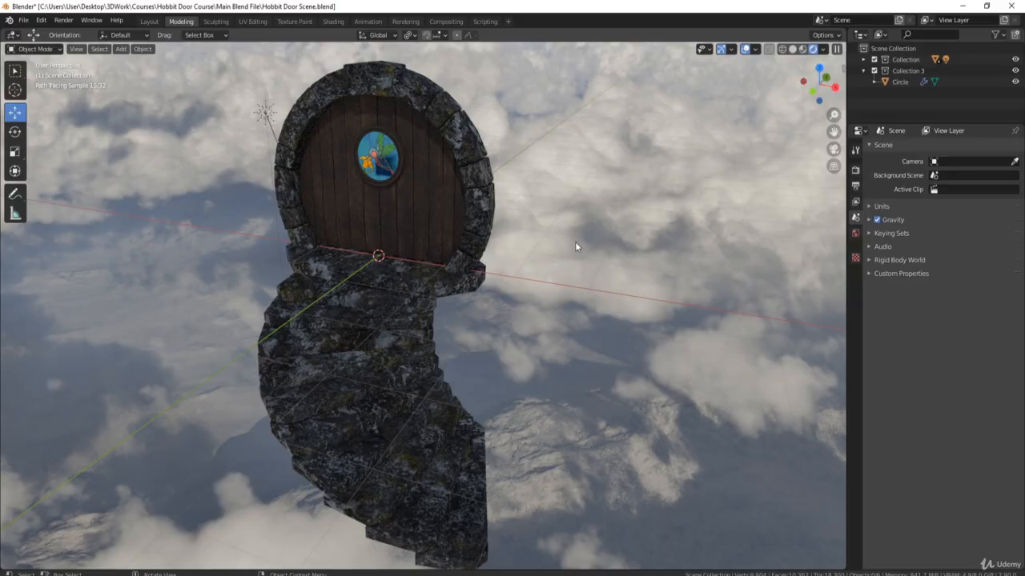
{"action": "scroll", "coordinate": [542, 266], "scroll_direction": "down", "scroll_amount": 2}
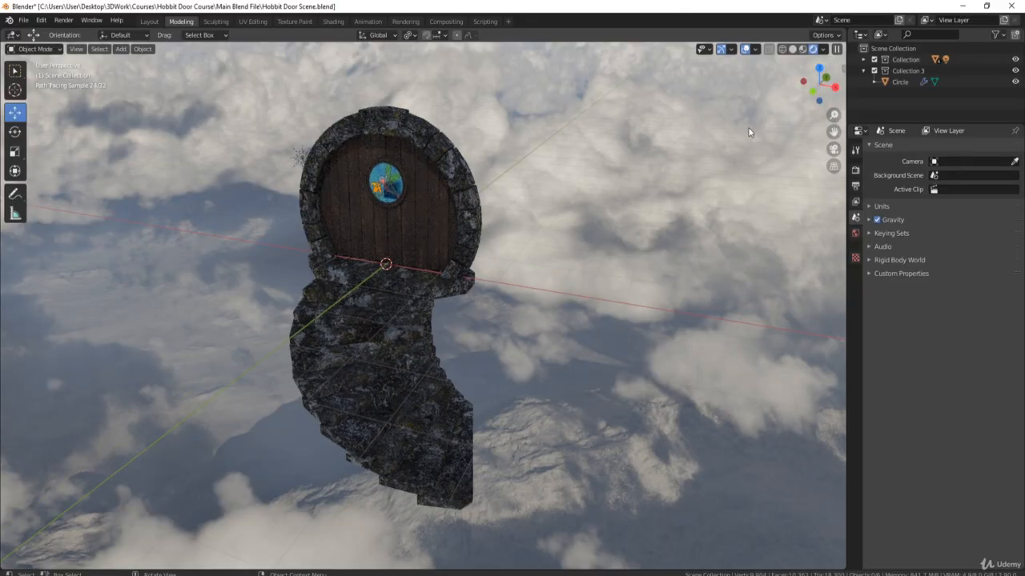
Step: Switch the scene's render engine from Cycles to Eevee
{"action": "left_click", "coordinate": [855, 170]}
{"action": "left_click", "coordinate": [959, 147]}
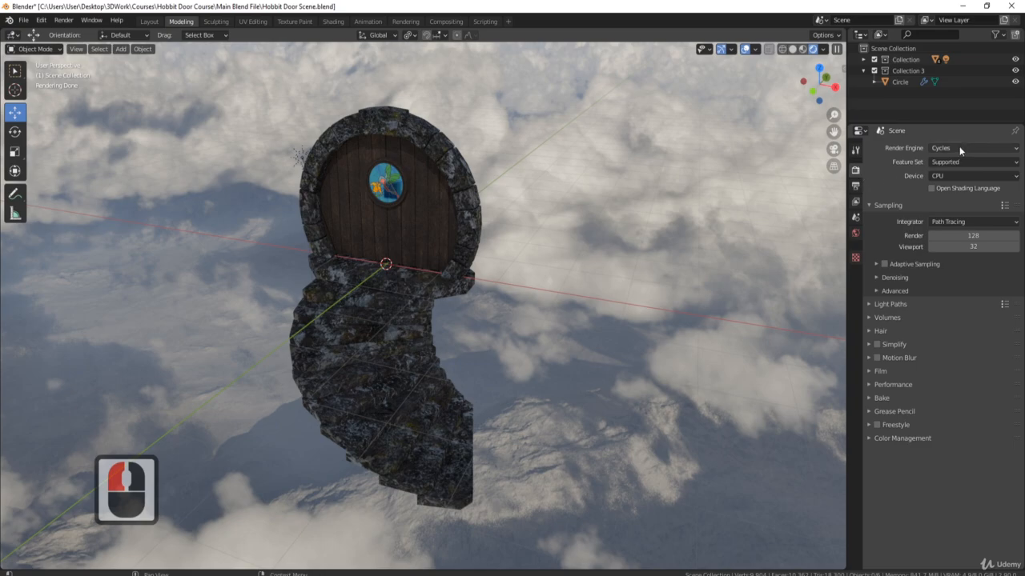
{"action": "left_click", "coordinate": [949, 161]}
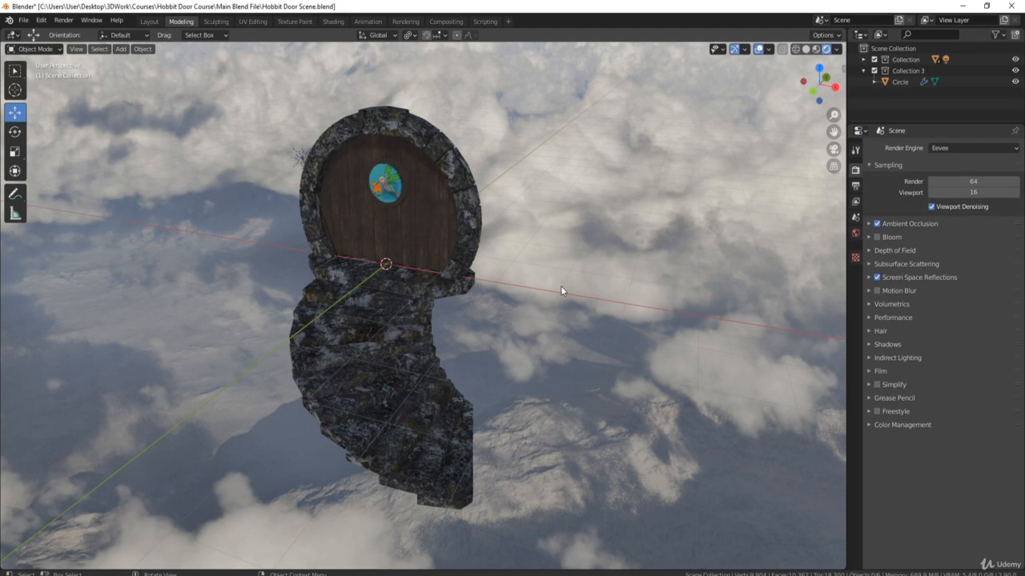
Step: Examine the door, stone arch and stairs in the Eevee rendered view from several angles and distances
{"action": "middle_click_drag", "start_coordinate": [560, 286], "coordinate": [540, 302]}
{"action": "scroll", "coordinate": [553, 276], "scroll_direction": "up", "scroll_amount": 2}
{"action": "scroll", "coordinate": [539, 303], "scroll_direction": "down", "scroll_amount": 1}
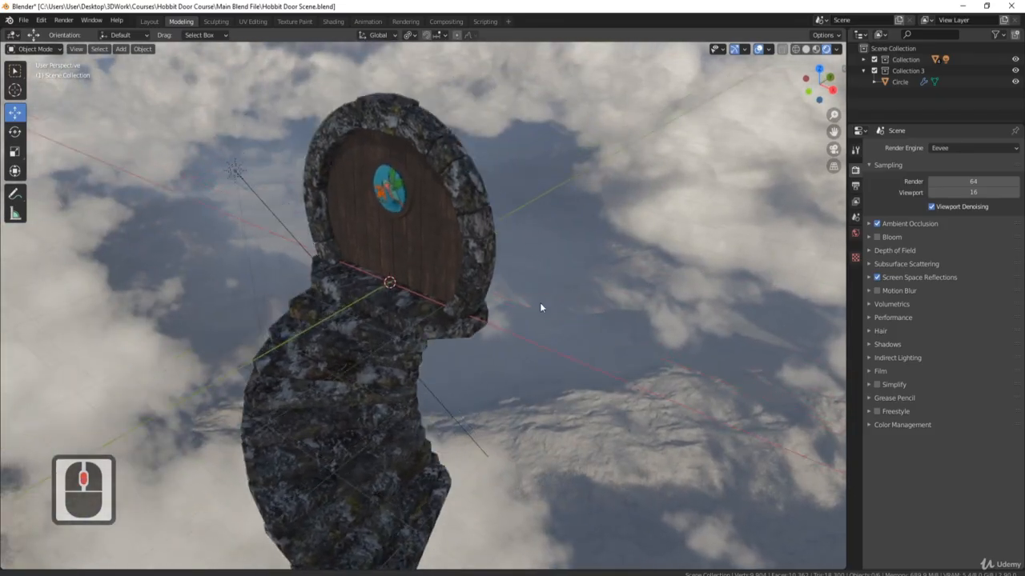
{"action": "scroll", "coordinate": [514, 303], "scroll_direction": "up", "scroll_amount": 2}
{"action": "mouse_move", "coordinate": [500, 267]}
{"action": "middle_mouse_down", "text": "shift"}
{"action": "mouse_move", "coordinate": [515, 303]}
{"action": "mouse_move", "coordinate": [494, 264]}
{"action": "middle_mouse_up", "text": "shift"}
{"action": "middle_click_drag", "start_coordinate": [495, 264], "coordinate": [565, 264], "text": "shift"}
{"action": "middle_click_drag", "start_coordinate": [411, 228], "coordinate": [437, 220], "text": "shift"}
{"action": "scroll", "coordinate": [469, 234], "scroll_direction": "up", "scroll_amount": 3}
{"action": "scroll", "coordinate": [403, 245], "scroll_direction": "down", "scroll_amount": 5}
{"action": "middle_click_drag", "start_coordinate": [426, 284], "coordinate": [558, 274]}
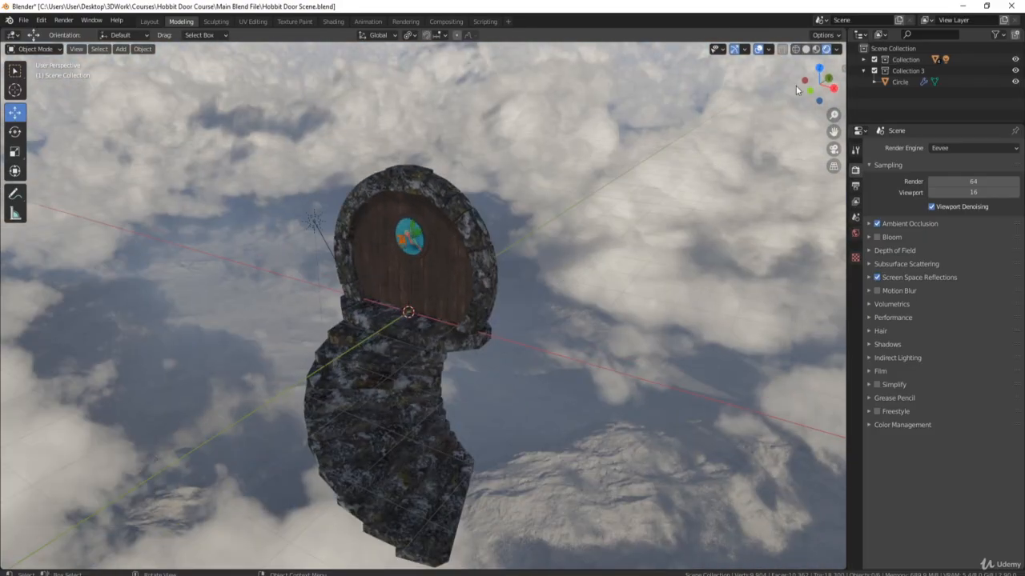
Step: Switch the viewport to material preview shading and turn the view to face the door
{"action": "left_click", "coordinate": [816, 49]}
{"action": "mouse_move", "coordinate": [414, 358]}
{"action": "middle_mouse_down"}
{"action": "mouse_move", "coordinate": [493, 267]}
{"action": "mouse_move", "coordinate": [461, 300]}
{"action": "mouse_move", "coordinate": [416, 200]}
{"action": "mouse_move", "coordinate": [421, 274]}
{"action": "mouse_move", "coordinate": [430, 254]}
{"action": "middle_mouse_up"}
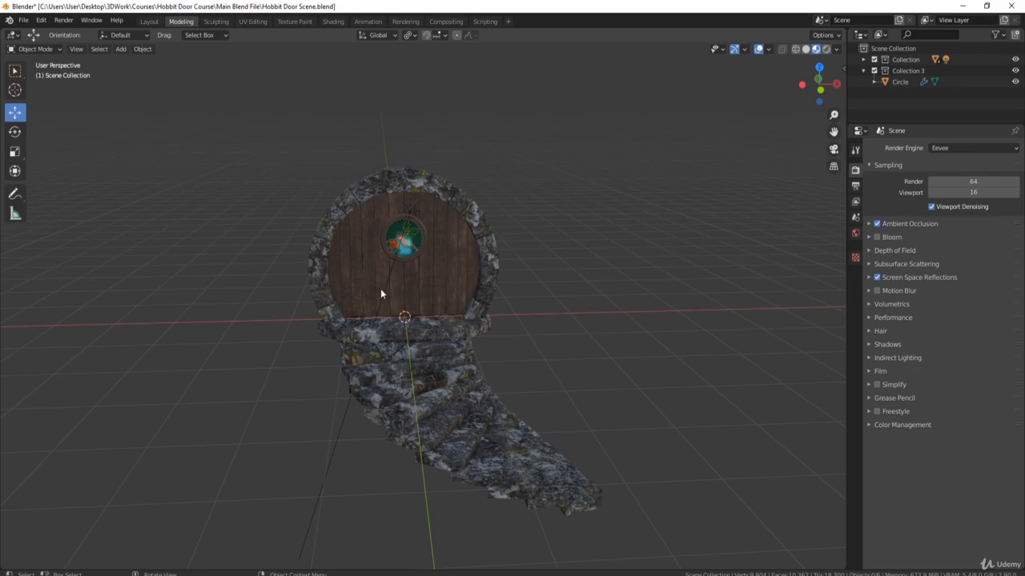
{"action": "middle_click_drag", "start_coordinate": [440, 244], "coordinate": [455, 277], "text": "shift"}
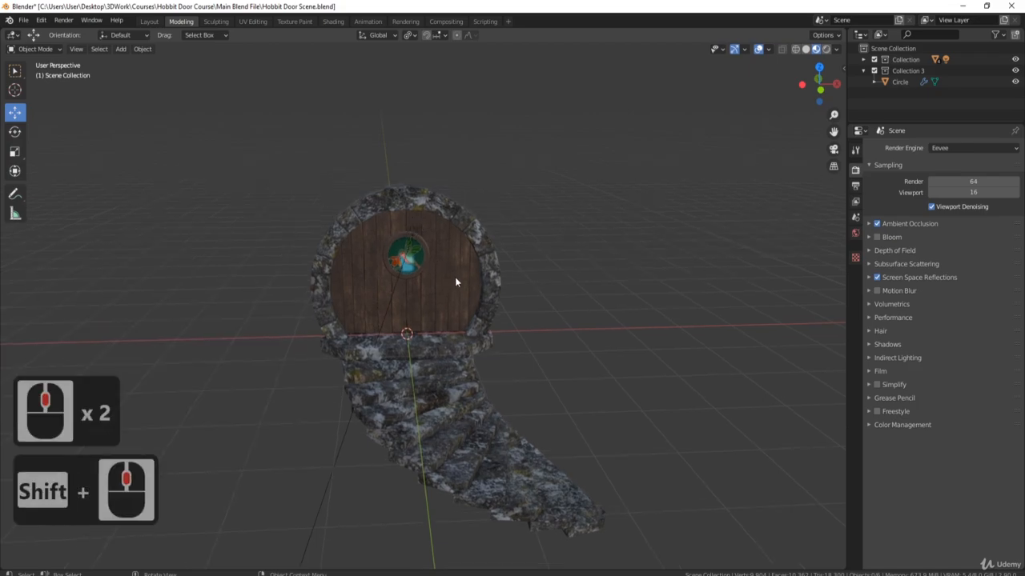
Step: Frame the whole door and stairs in front orthographic view and capture the window as a screenshot
{"action": "key", "text": "KP_1"}
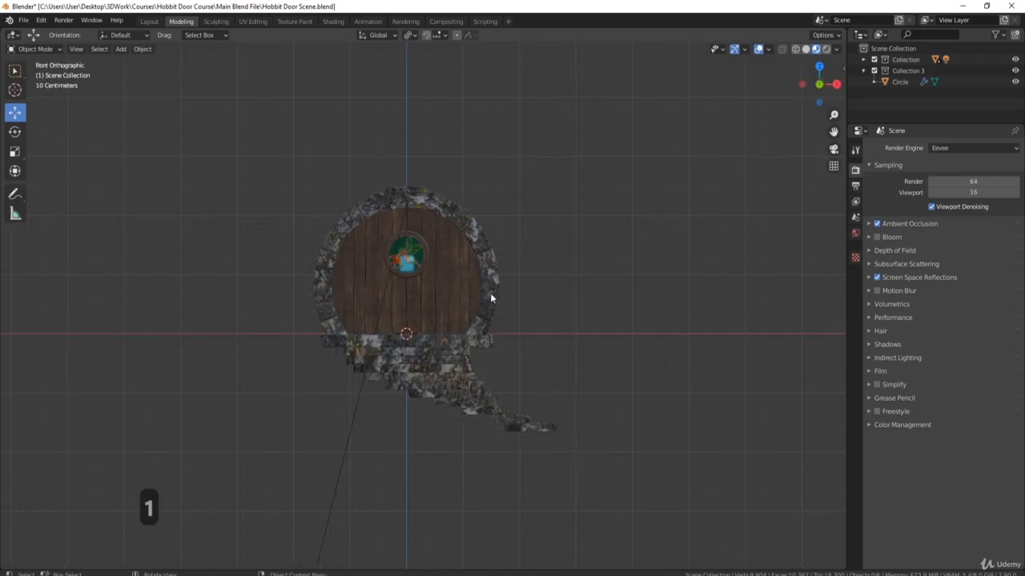
{"action": "scroll", "coordinate": [490, 297], "scroll_direction": "up", "scroll_amount": 5}
{"action": "middle_click_drag", "start_coordinate": [463, 272], "coordinate": [486, 309], "text": "shift"}
{"action": "scroll", "coordinate": [490, 298], "scroll_direction": "down", "scroll_amount": 2}
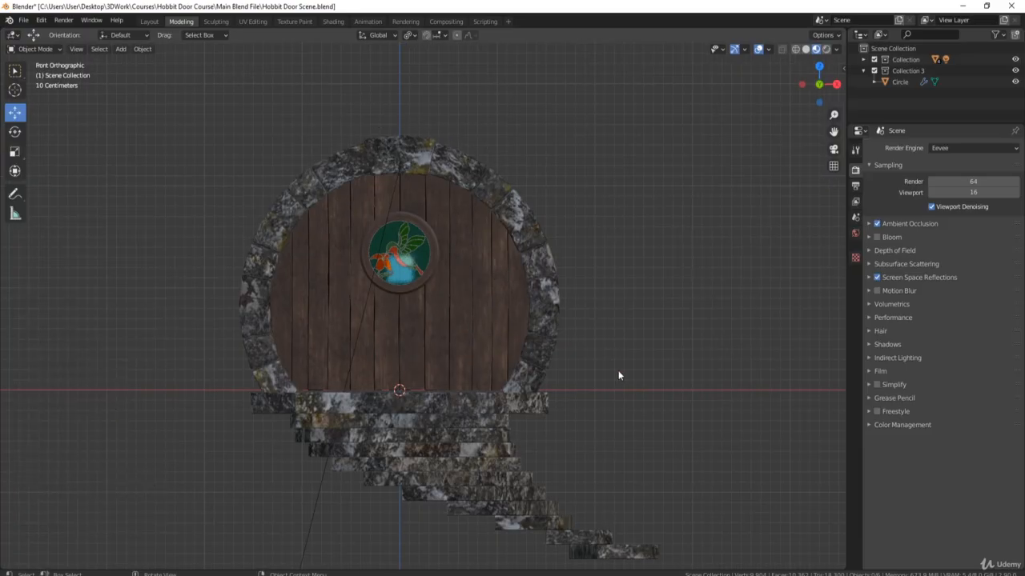
{"action": "middle_click_drag", "start_coordinate": [618, 371], "coordinate": [618, 370], "text": "shift"}
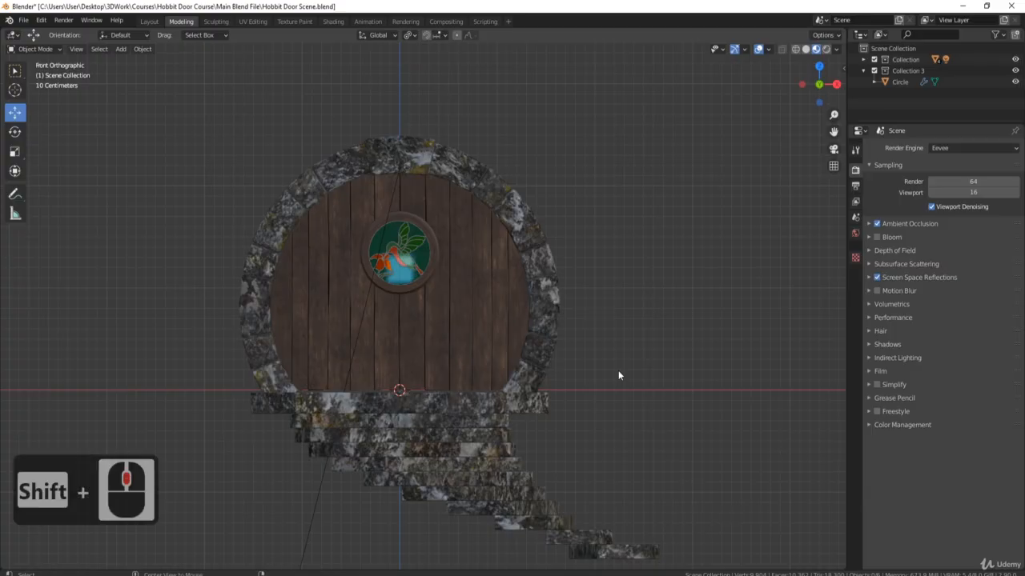
{"action": "key", "text": "alt+Print"}
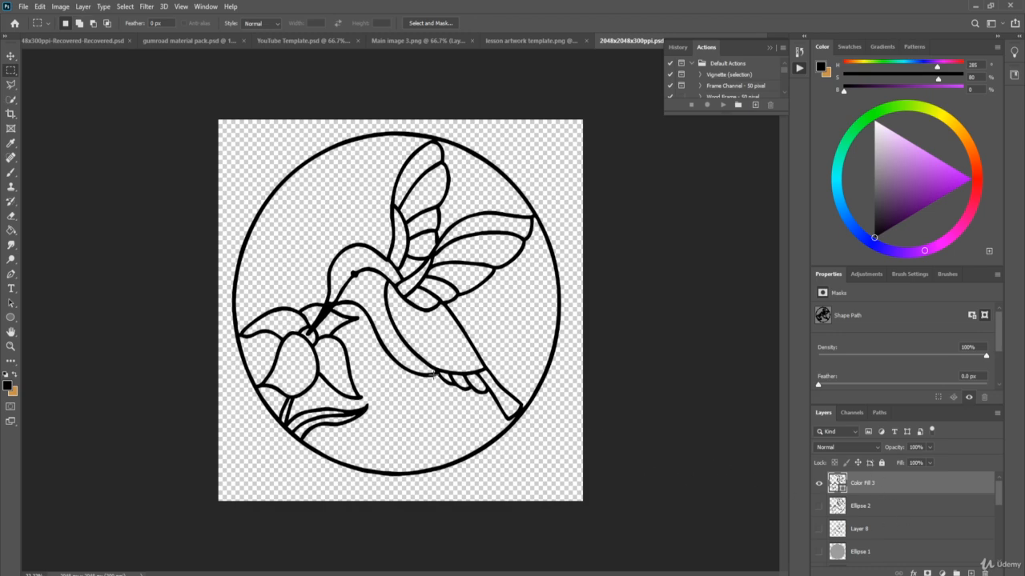
Step: In the 2048x2048 Photoshop document, hide the Color Fill 3 layer and paste the door screenshot as a new layer
{"action": "left_click", "coordinate": [818, 485]}
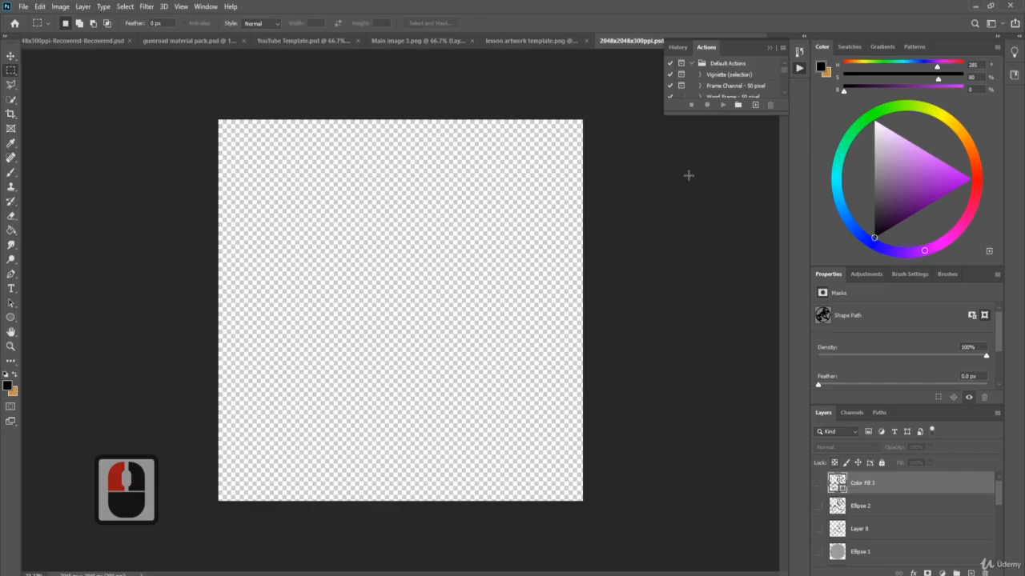
{"action": "left_click", "coordinate": [365, 295]}
{"action": "key", "text": "ctrl+v"}
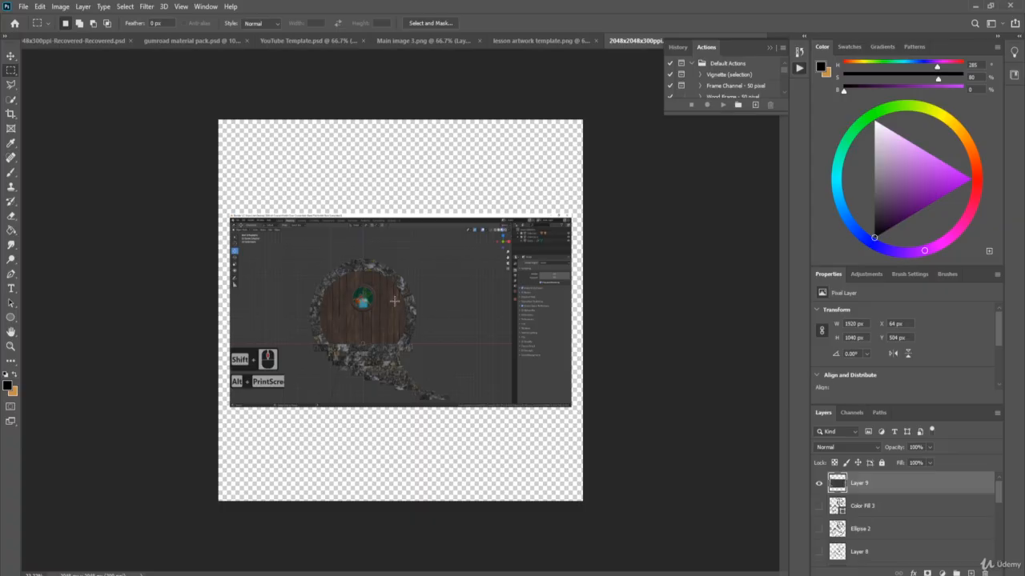
Step: Free-transform the pasted screenshot proportionally to about 284% and move it so the door sits centrally on the canvas
{"action": "key", "text": "ctrl+t"}
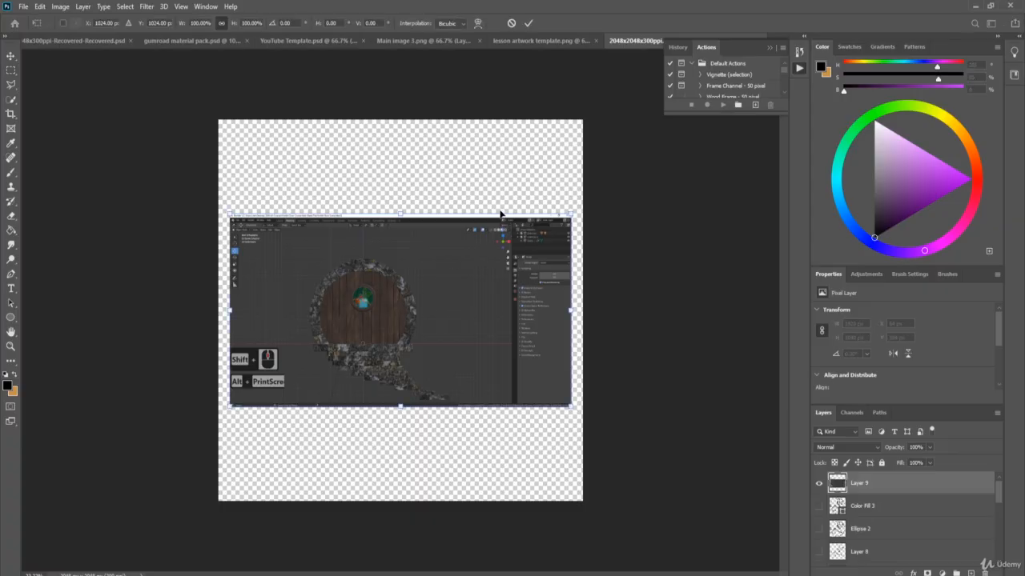
{"action": "left_click_drag", "start_coordinate": [570, 213], "coordinate": [768, 101]}
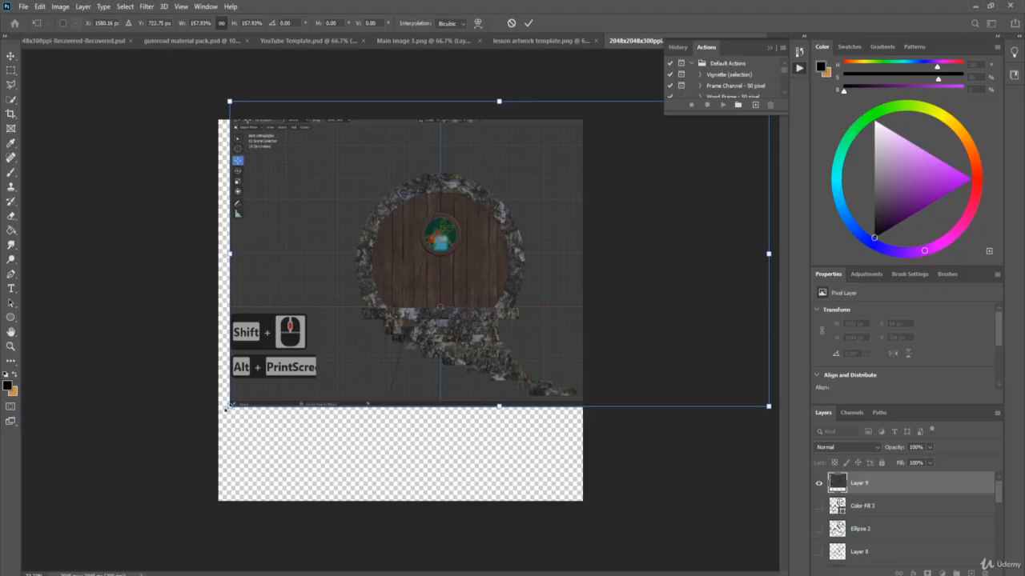
{"action": "left_click_drag", "start_coordinate": [231, 406], "coordinate": [274, 380]}
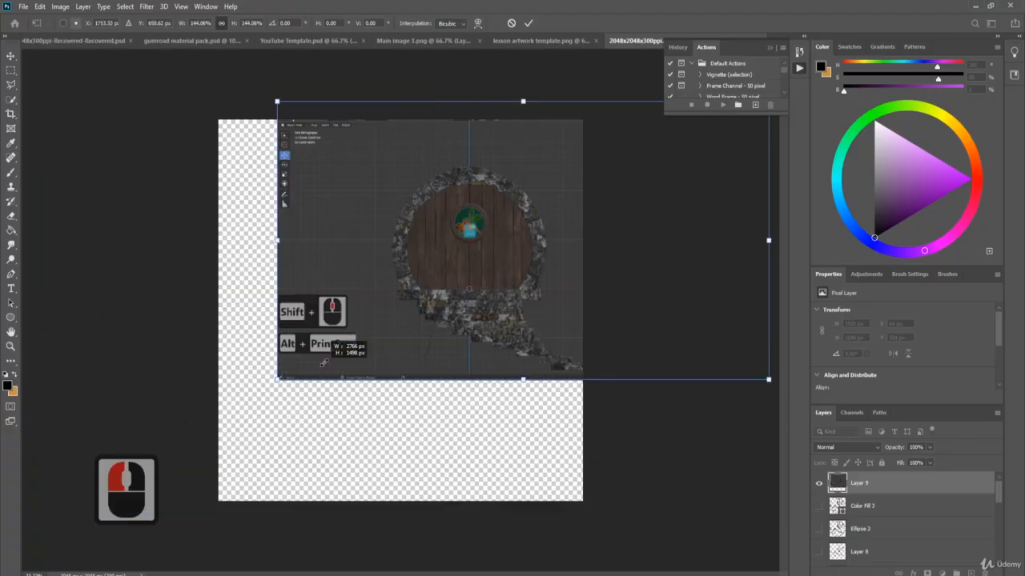
{"action": "left_click_drag", "start_coordinate": [330, 357], "coordinate": [349, 344]}
{"action": "left_click_drag", "start_coordinate": [311, 363], "coordinate": [48, 506]}
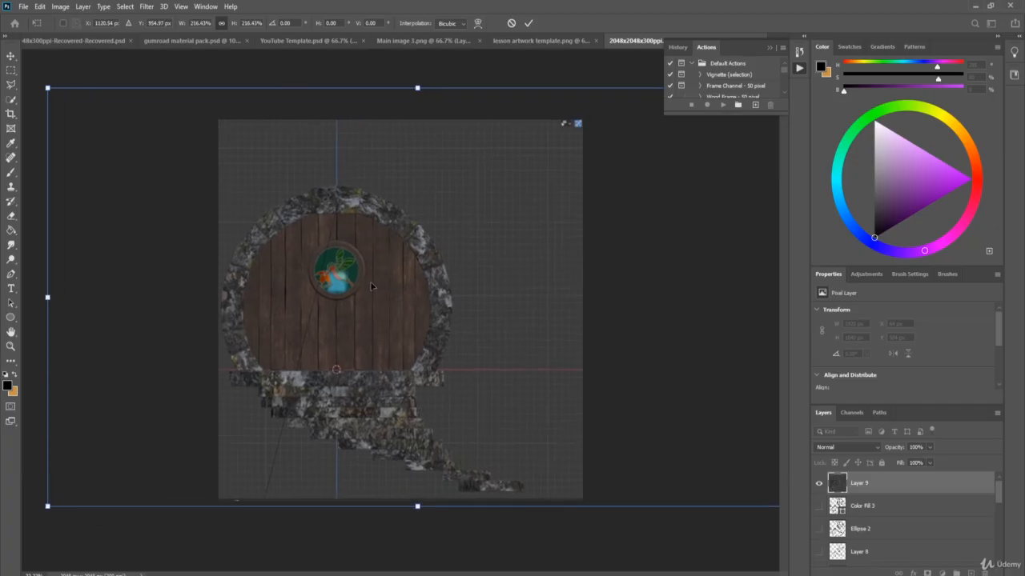
{"action": "left_click_drag", "start_coordinate": [370, 286], "coordinate": [392, 231]}
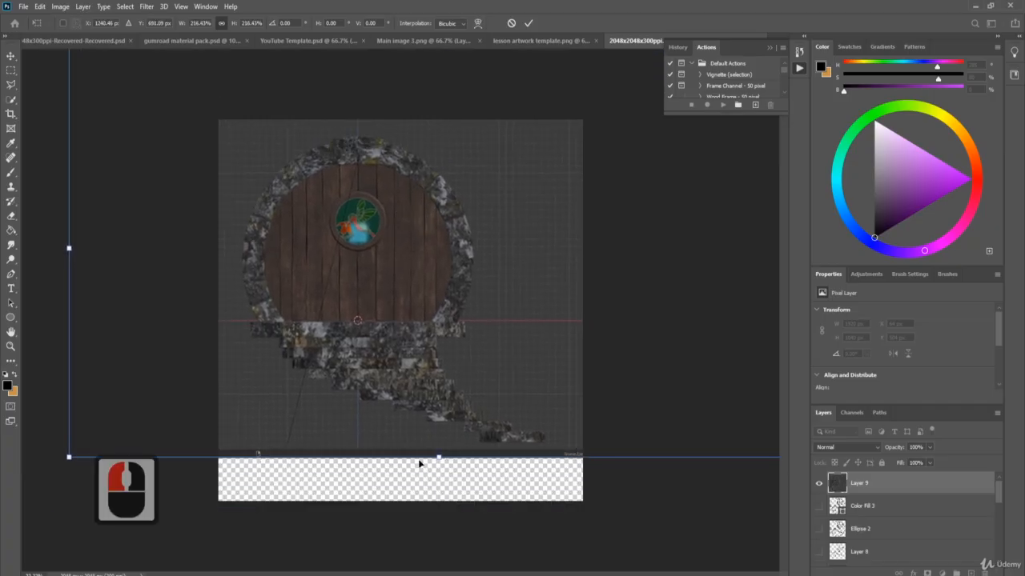
{"action": "left_click_drag", "start_coordinate": [439, 458], "coordinate": [450, 571]}
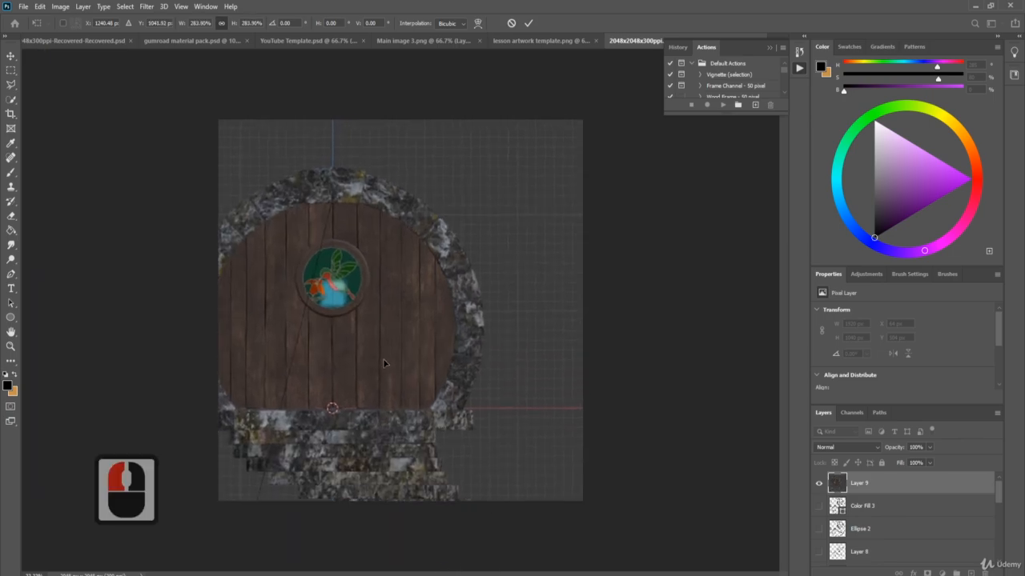
{"action": "left_click_drag", "start_coordinate": [384, 363], "coordinate": [447, 353]}
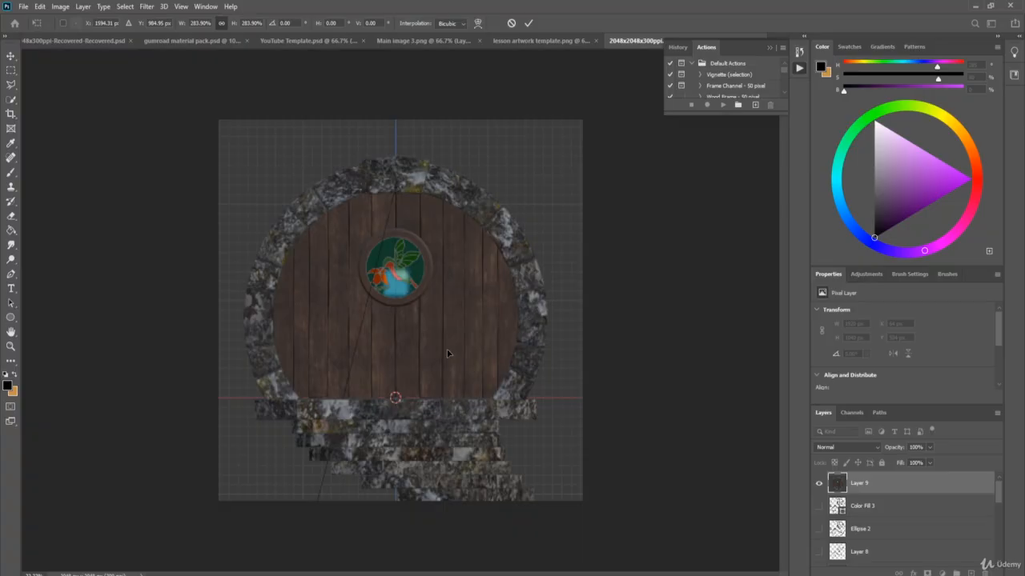
Step: Enlarge the screenshot further to about 344%, recentre the door so it fills the canvas width, and apply the transform
{"action": "left_click", "coordinate": [447, 354]}
{"action": "key", "text": "ctrl+minus"}
{"action": "key", "text": "ctrl+minus"}
{"action": "key", "text": "ctrl+minus"}
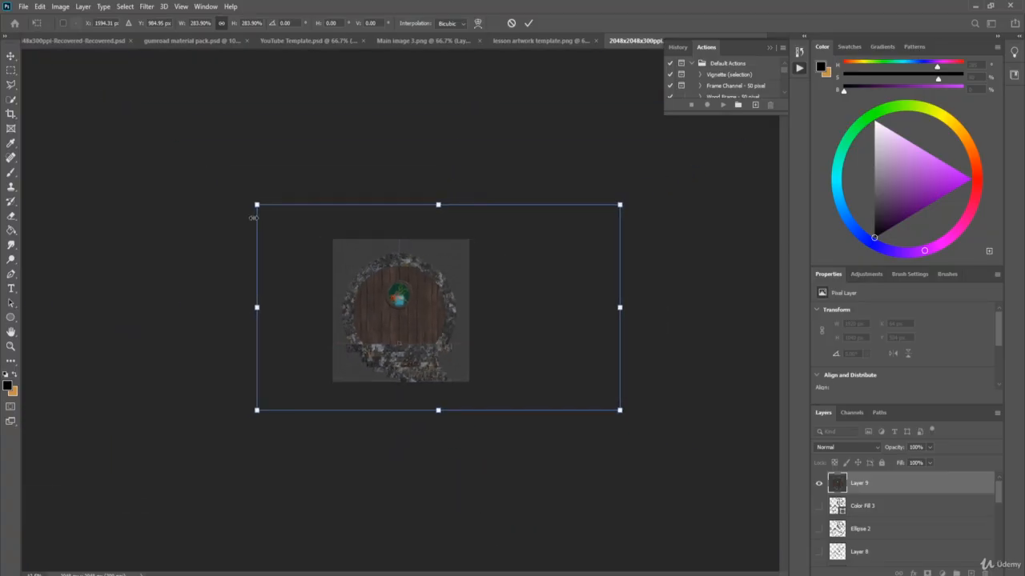
{"action": "left_click_drag", "start_coordinate": [256, 204], "coordinate": [236, 192]}
{"action": "left_click_drag", "start_coordinate": [620, 409], "coordinate": [678, 443]}
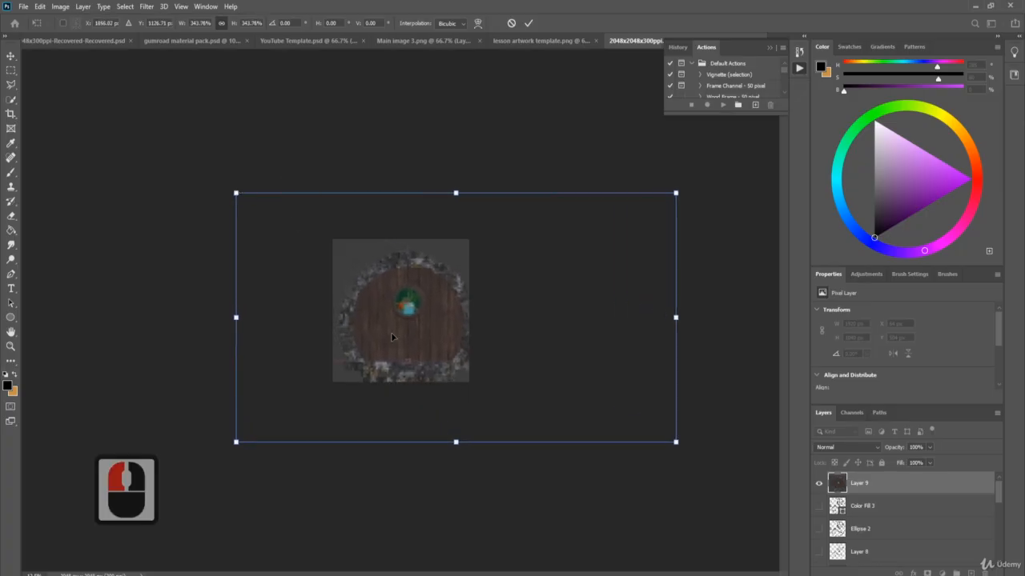
{"action": "left_click_drag", "start_coordinate": [395, 335], "coordinate": [390, 328]}
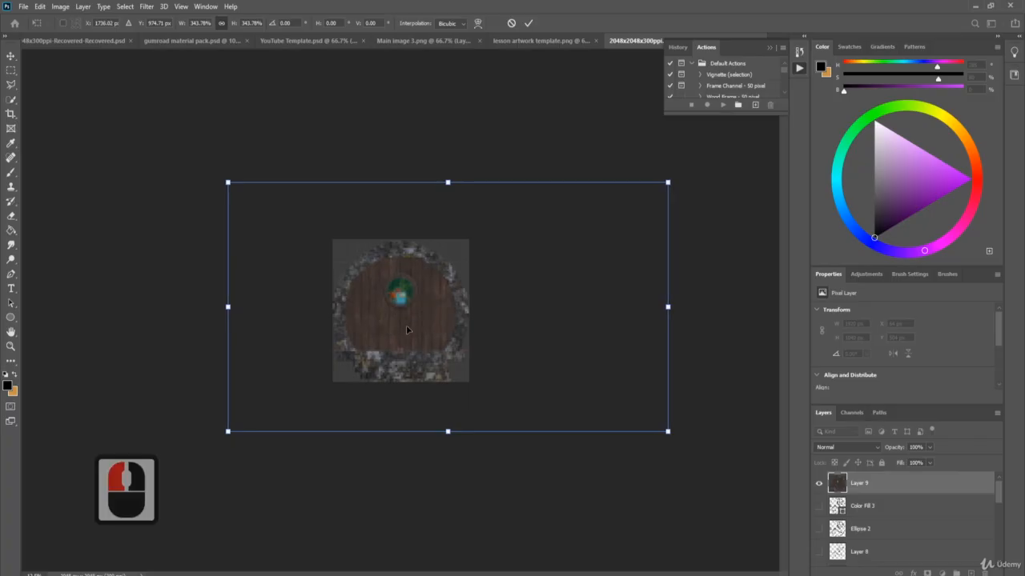
{"action": "key", "text": "Return"}
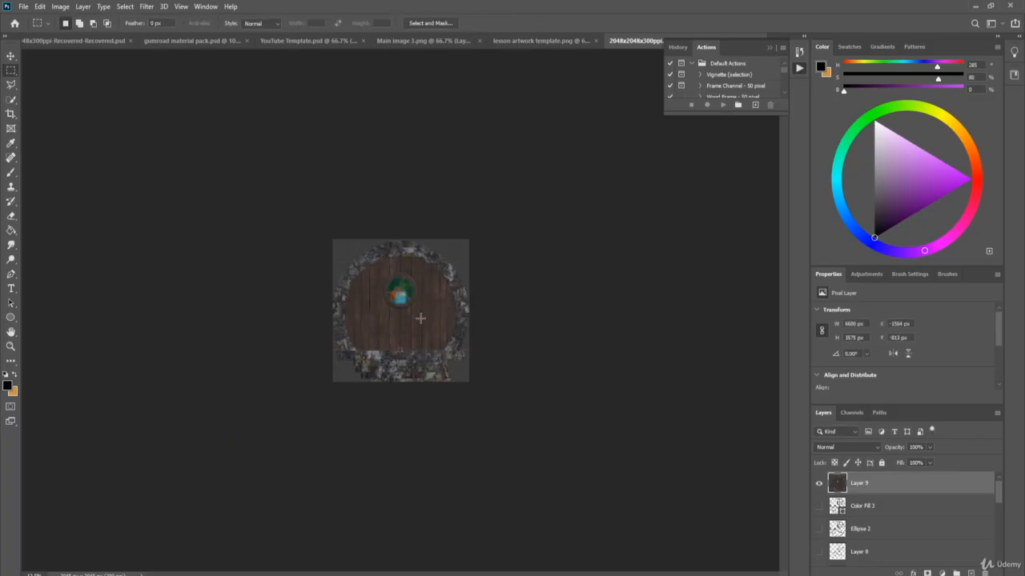
{"action": "key", "text": "ctrl+plus"}
{"action": "key", "text": "ctrl+plus"}
{"action": "key", "text": "ctrl+plus"}
{"action": "key", "text": "ctrl+plus"}
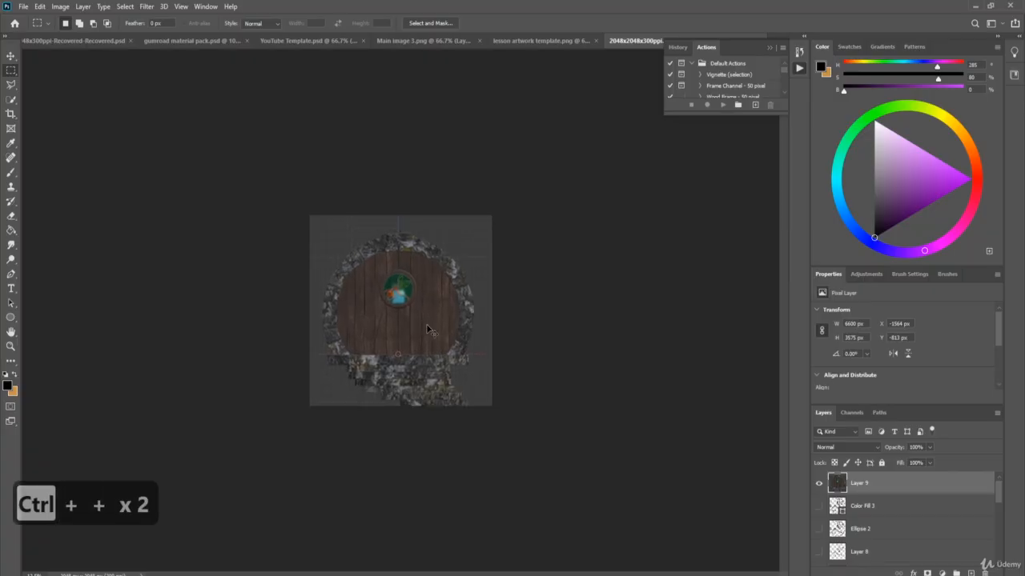